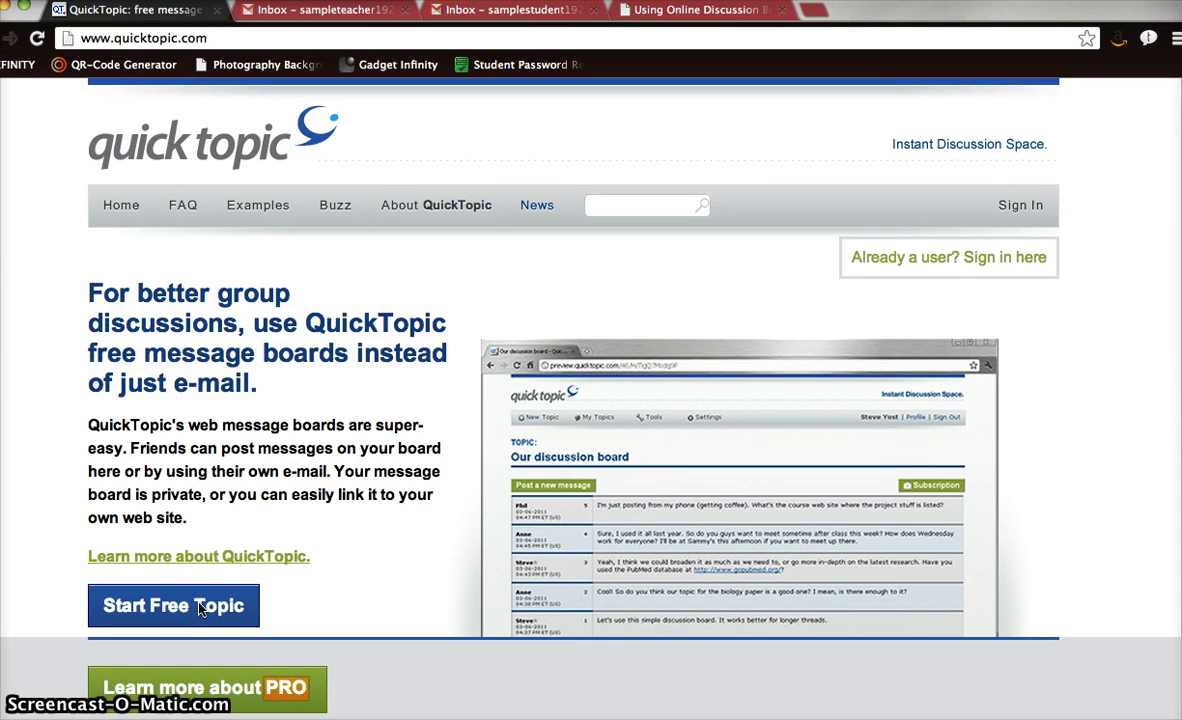
Fill in the teacher's name, e-mail address and password (entered twice) on the free-topic form.
left_click(240, 612)
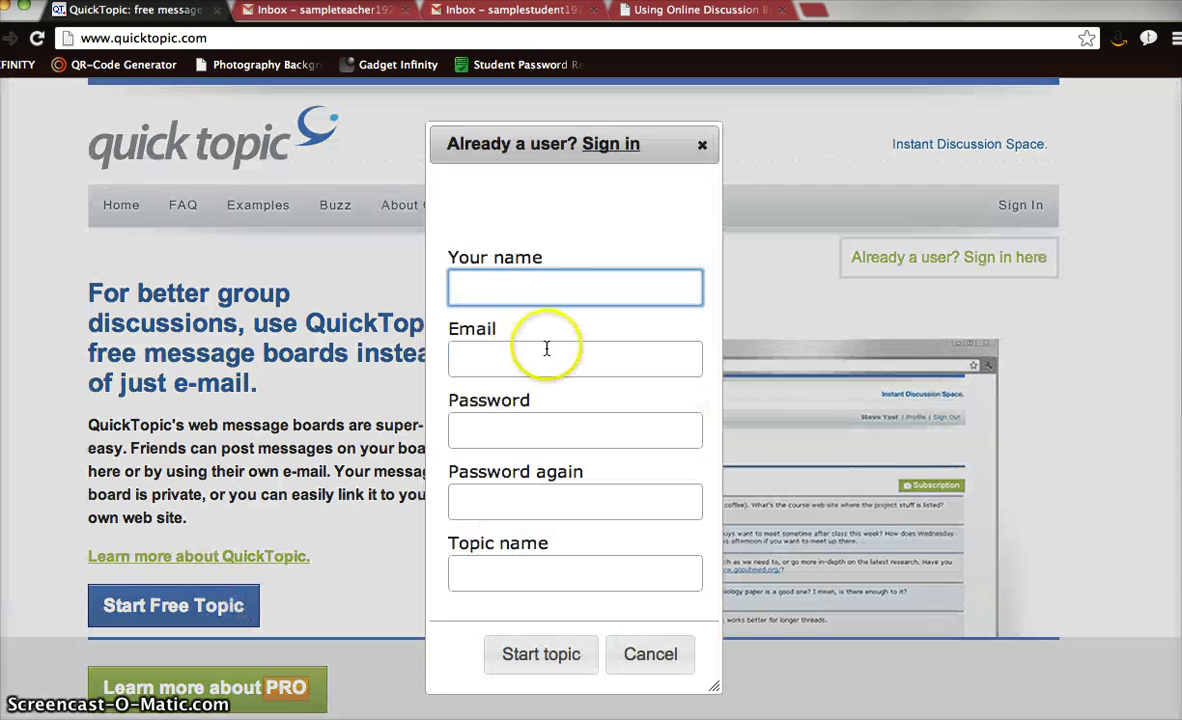
type("Sample ")
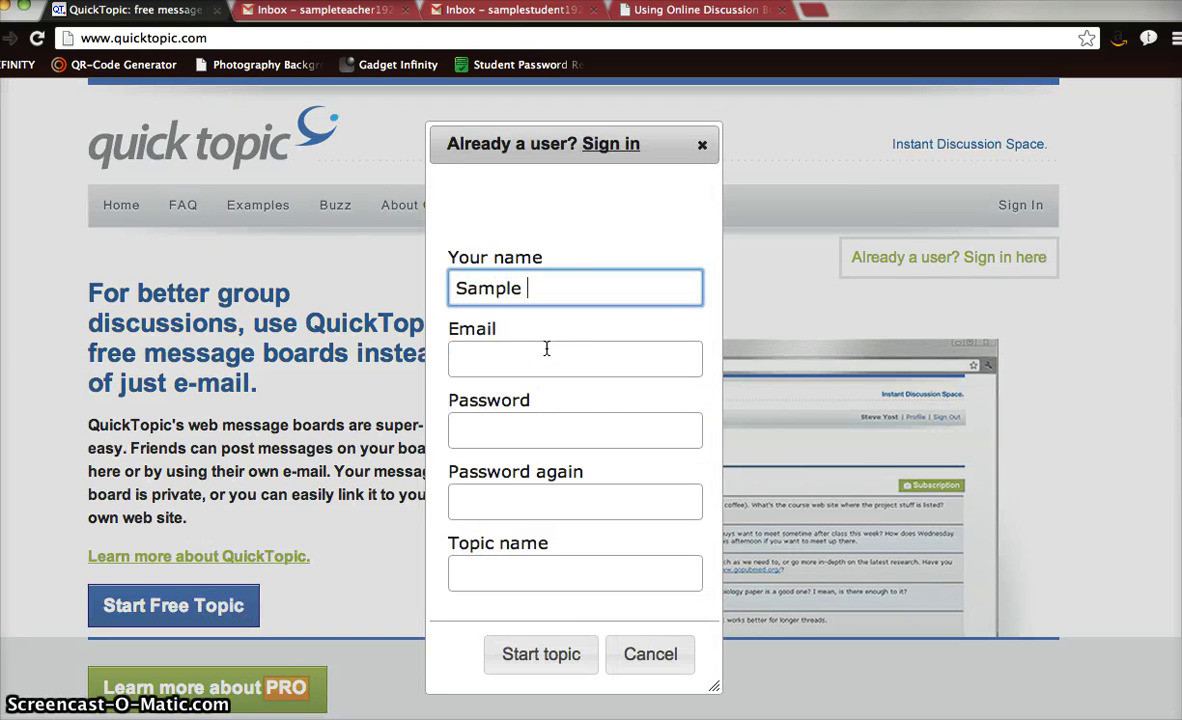
type("Teach")
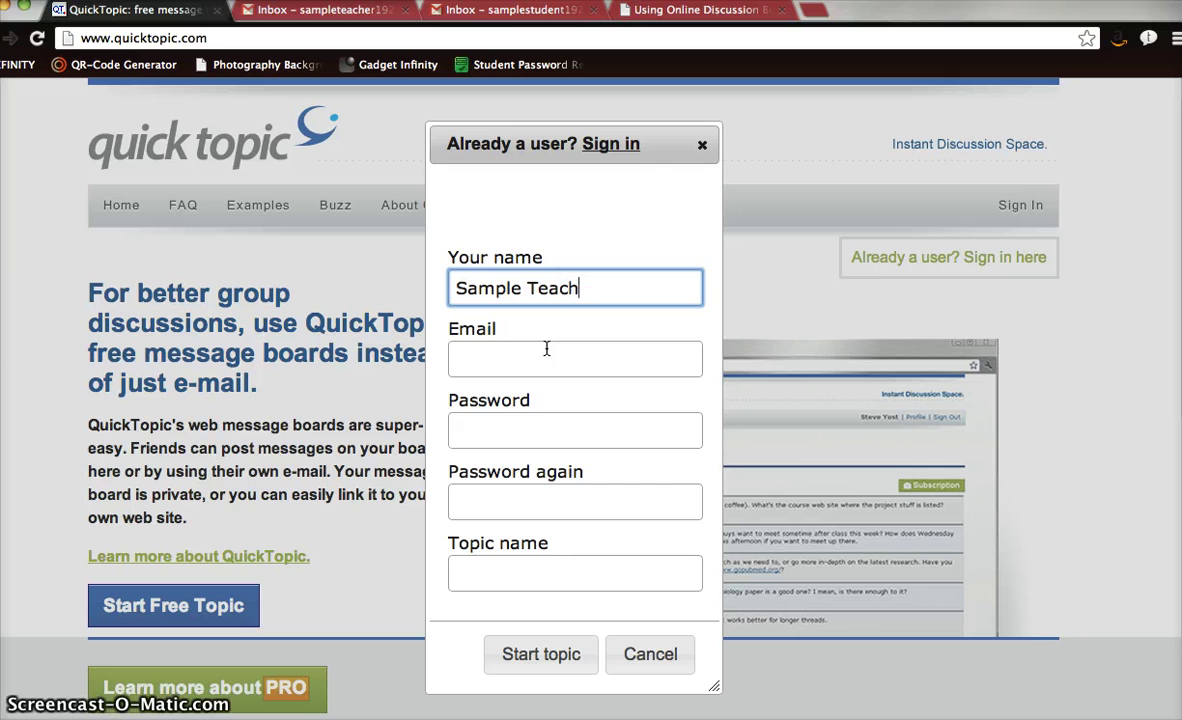
type("er")
left_click(546, 348)
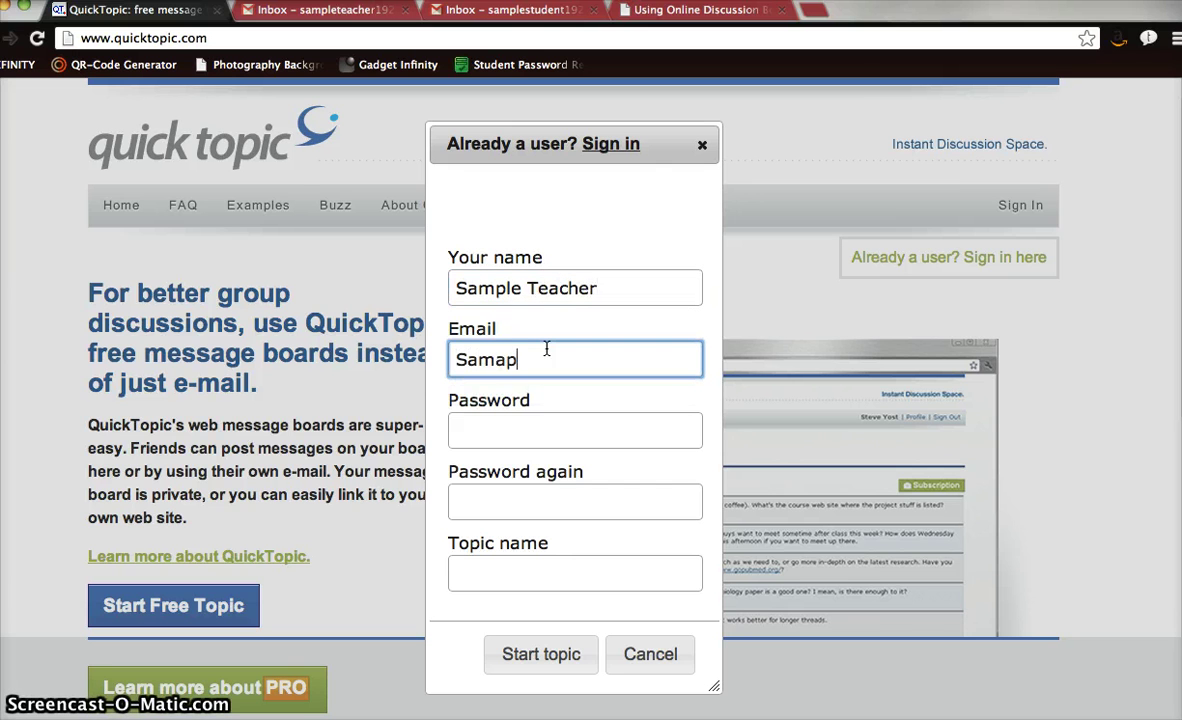
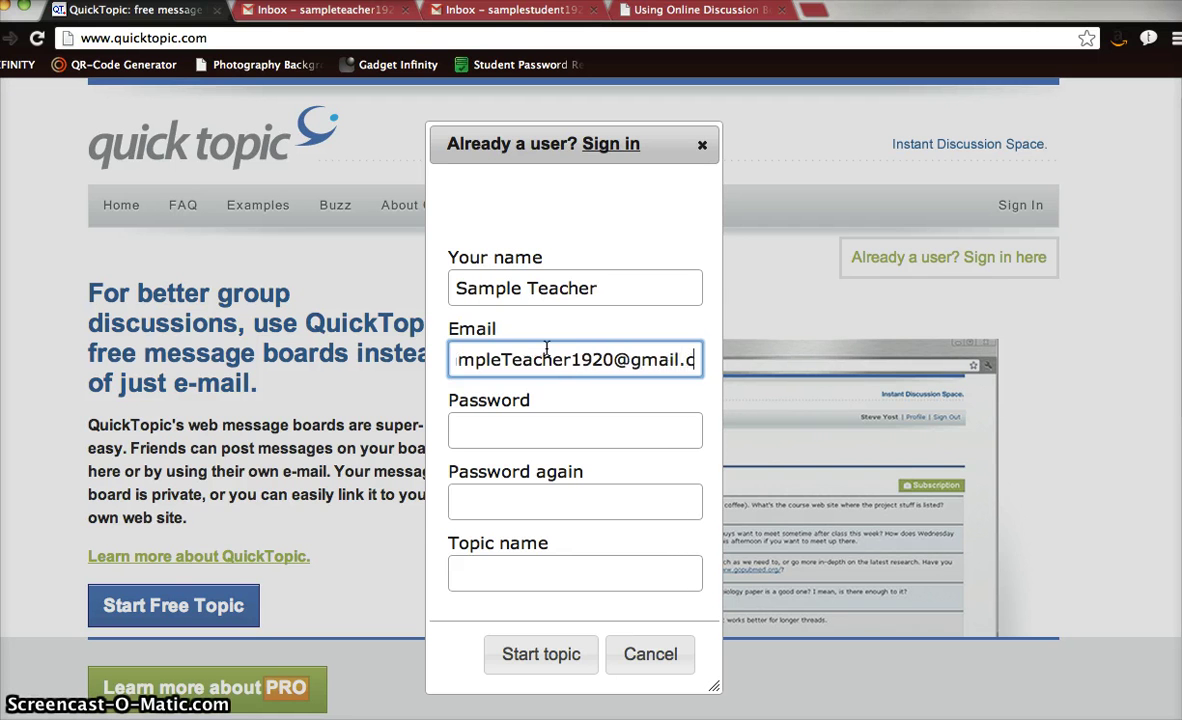
key("Tab")
type("••••••••")
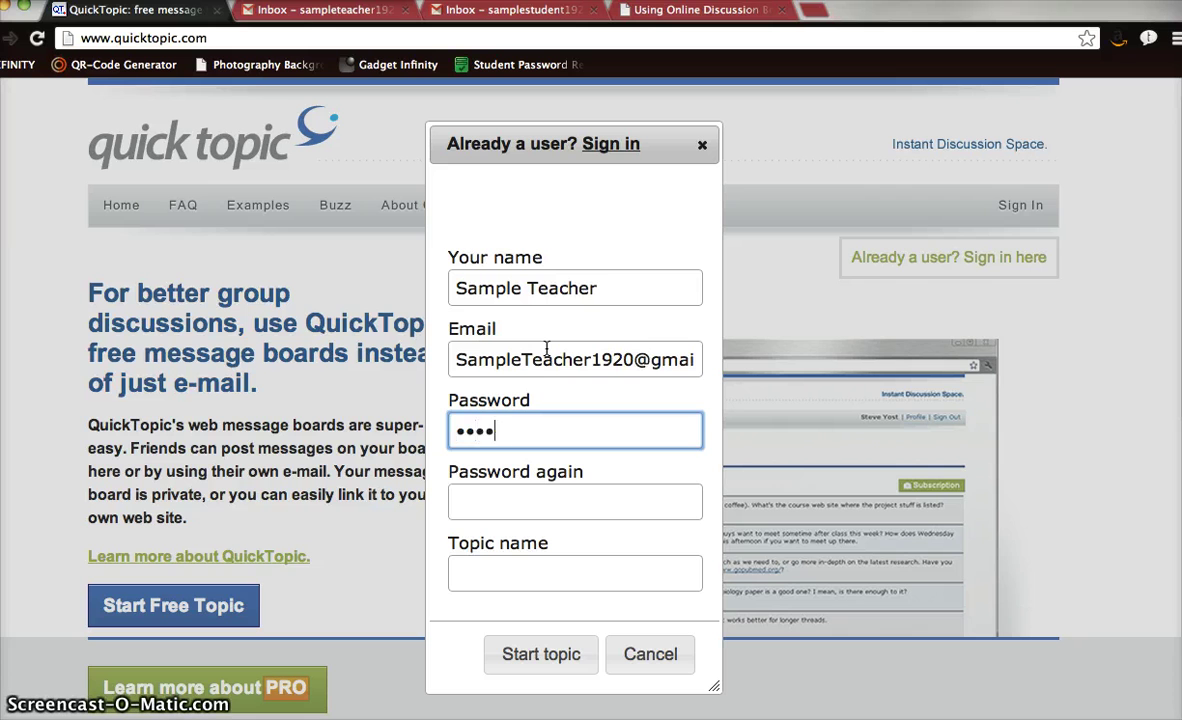
key("Tab")
type("••••••••")
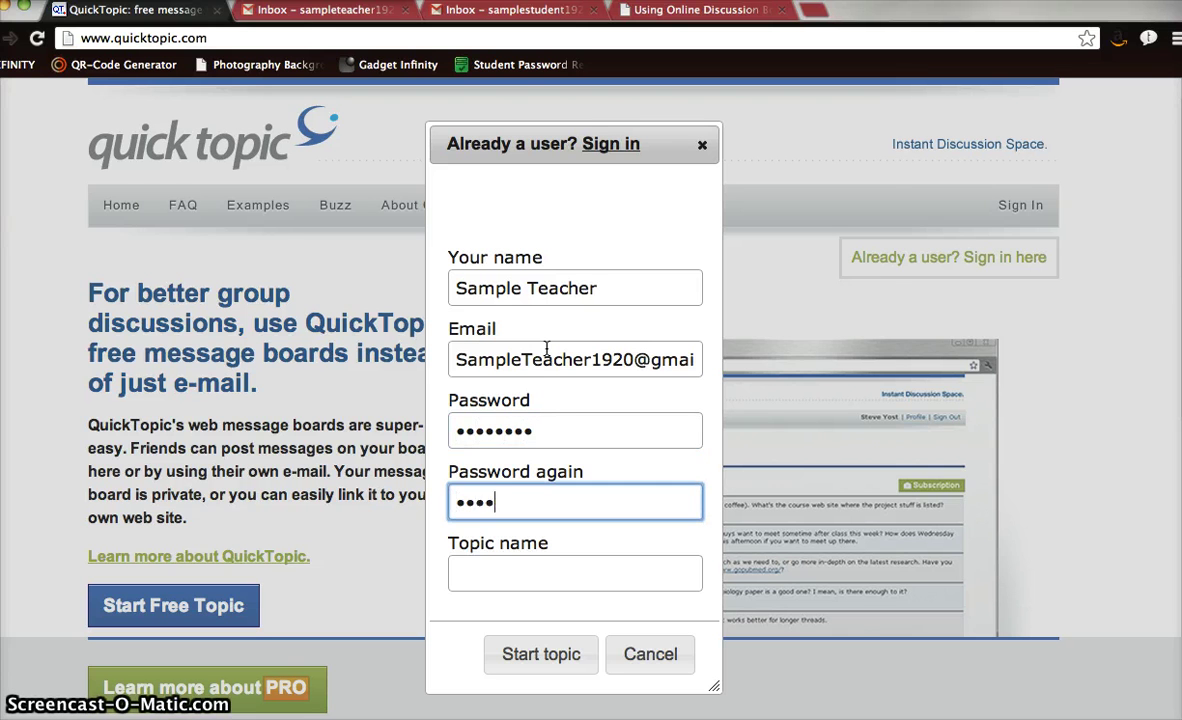
Name the topic '(2A) Goal Setting in Entrepreneurship' and create the board.
key("Tab")
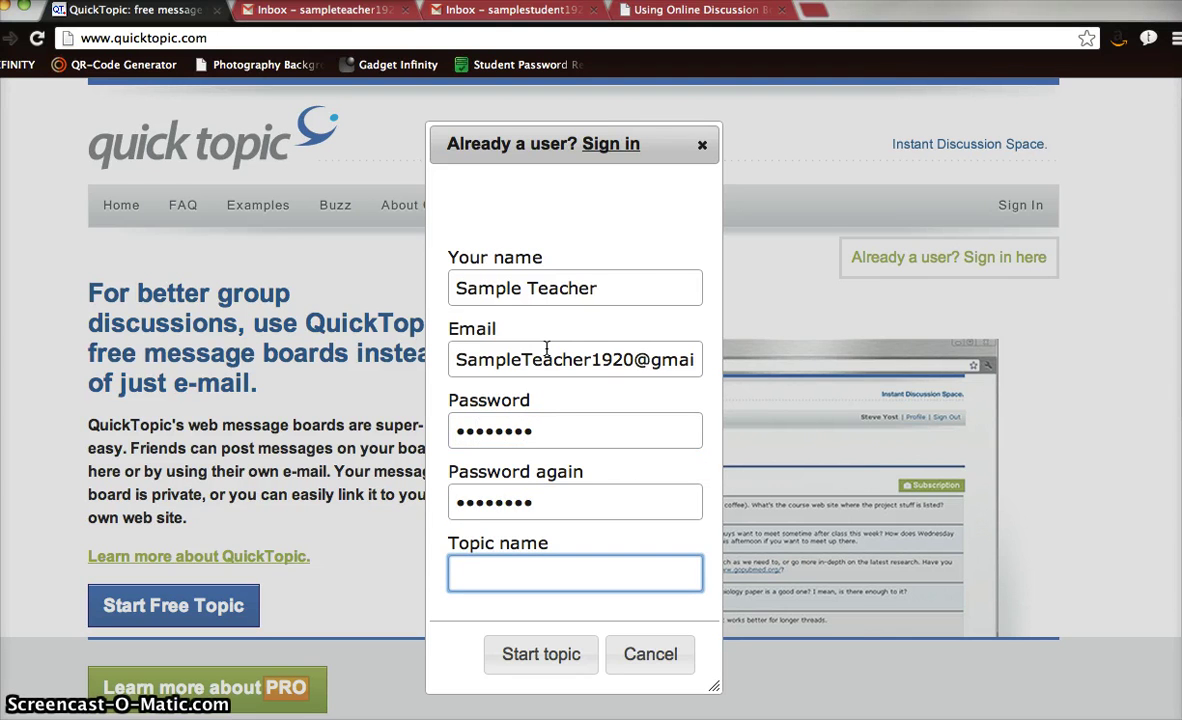
type("Goal ")
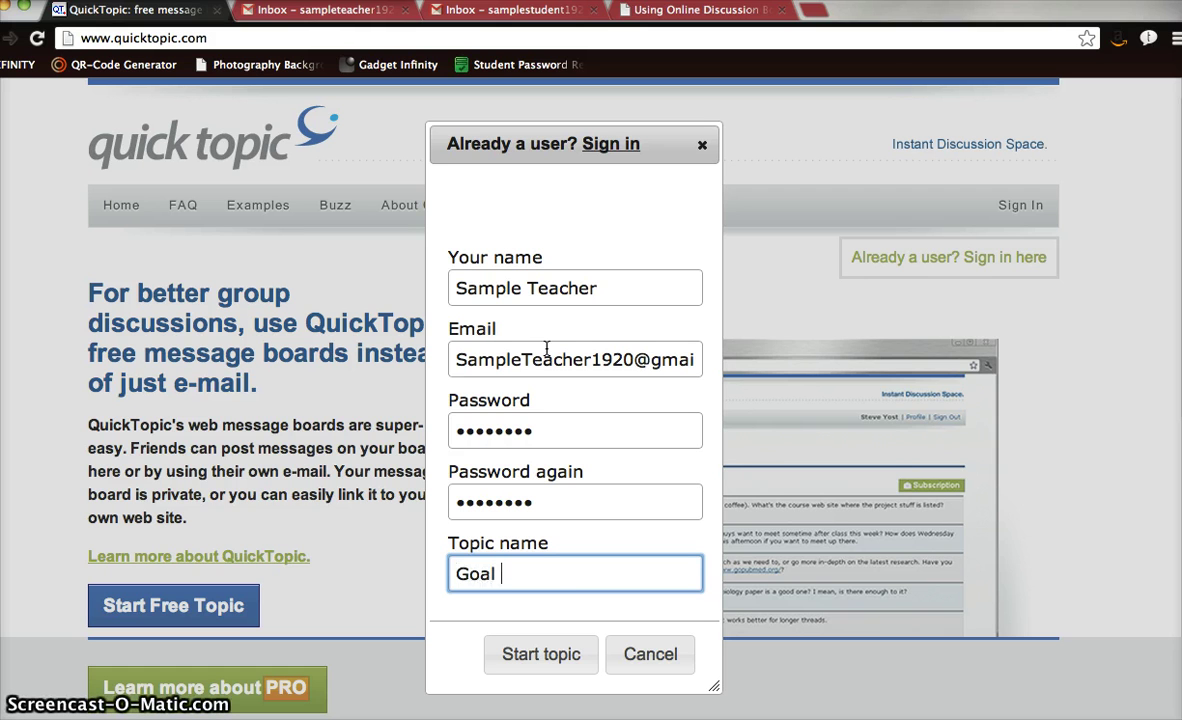
type("Setting i")
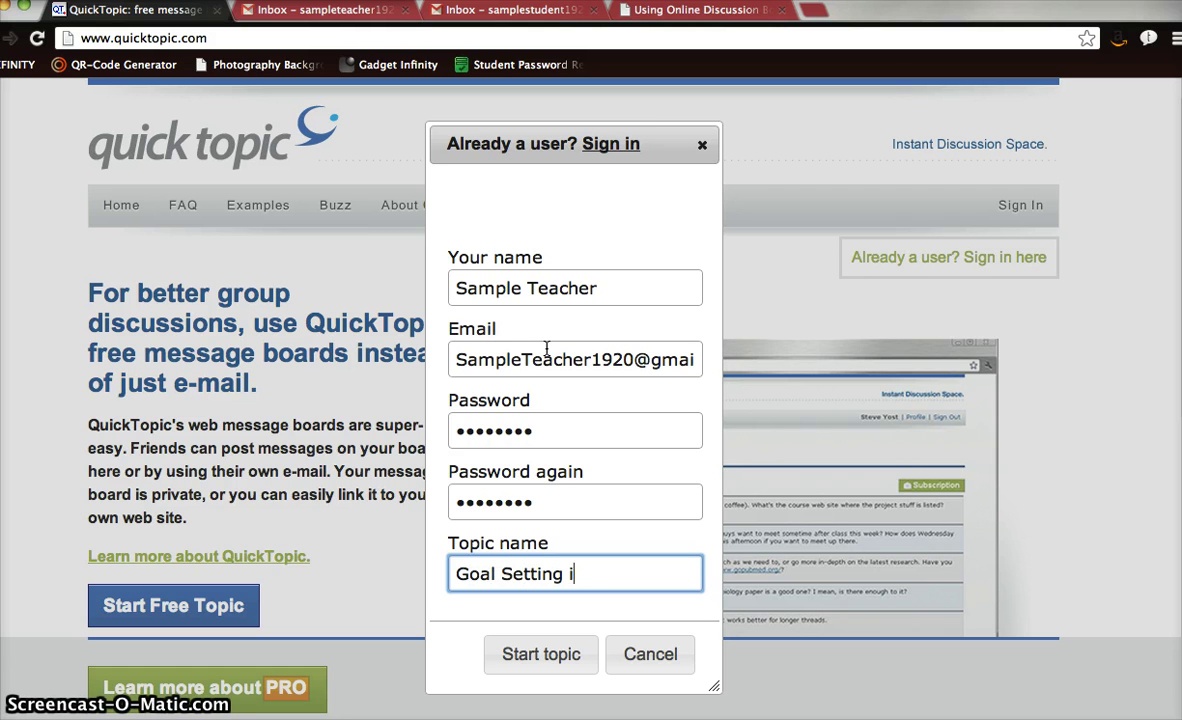
type("n Entrepre")
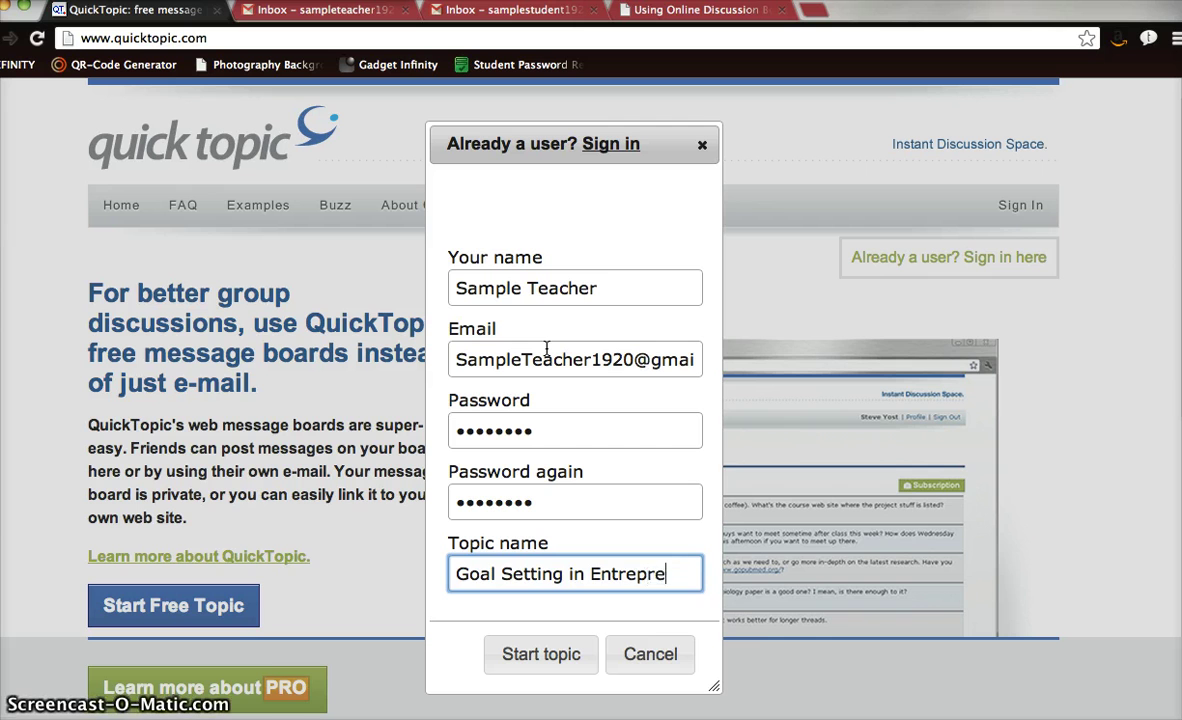
type("neurship")
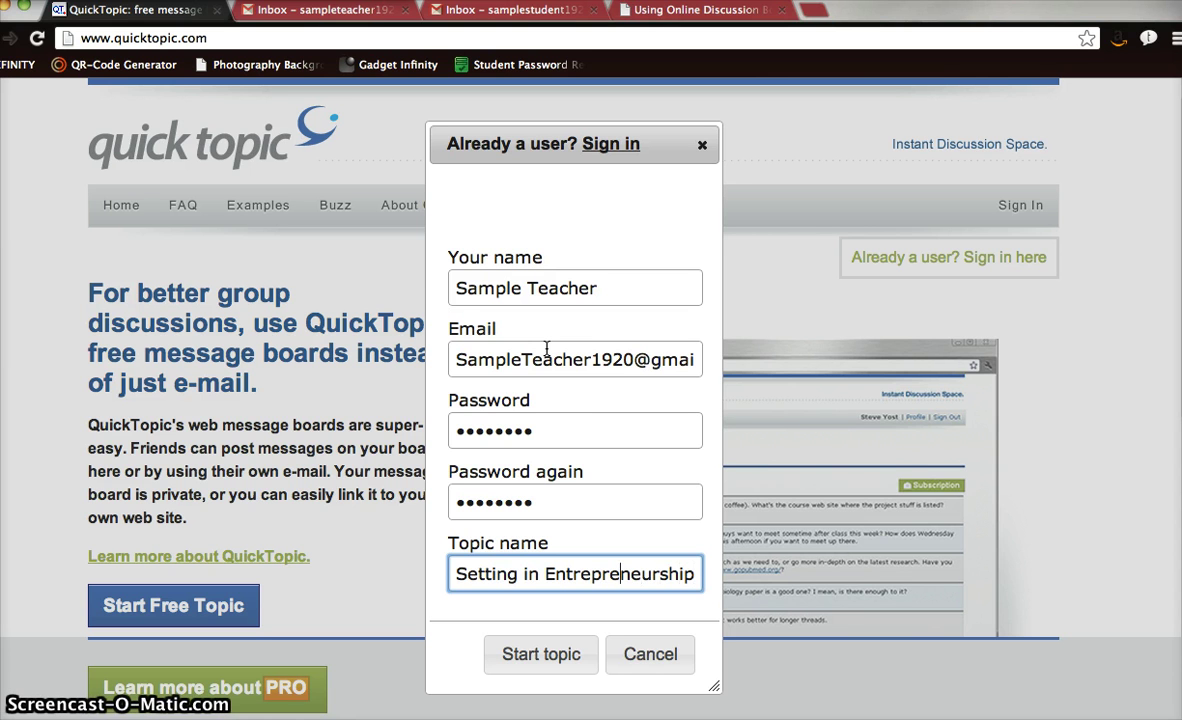
key("Left")
key("Left")
key("Left")
key("Left")
key("Left")
key("Left")
key("Left")
key("Left")
key("Left")
key("Left")
key("Left")
key("Left")
key("Left")
type("Goal")
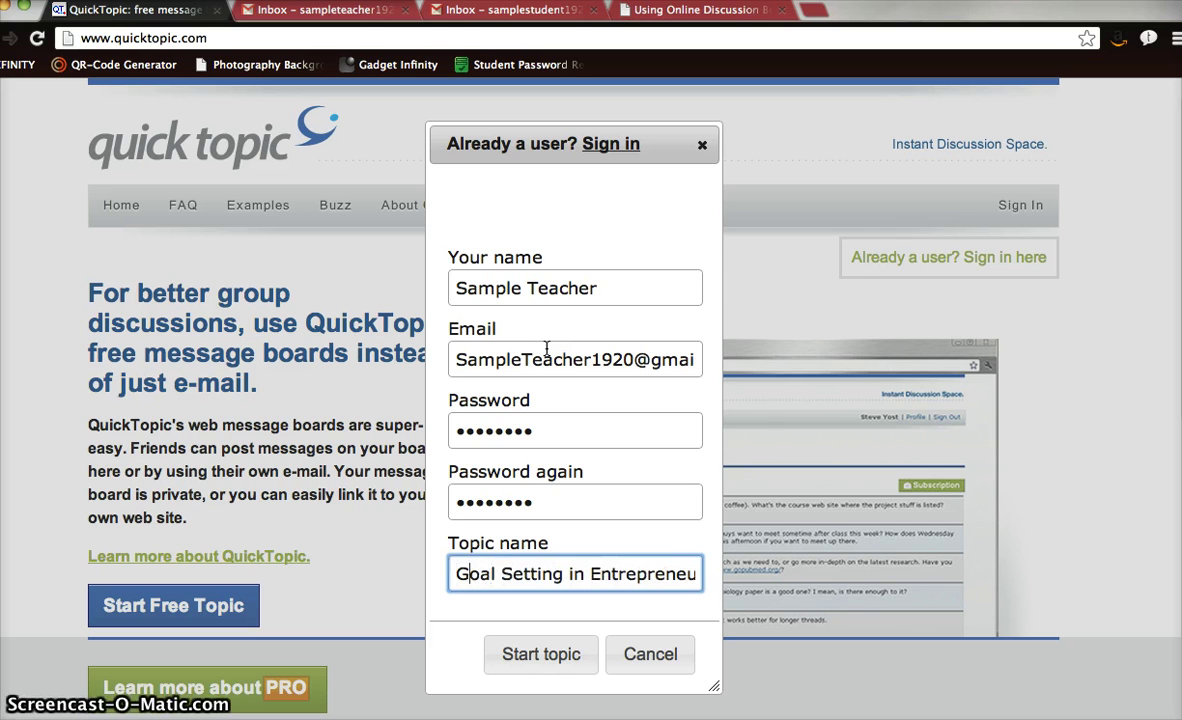
key("Left")
key("Left")
key("Left")
key("Left")
key("Left")
type("(")
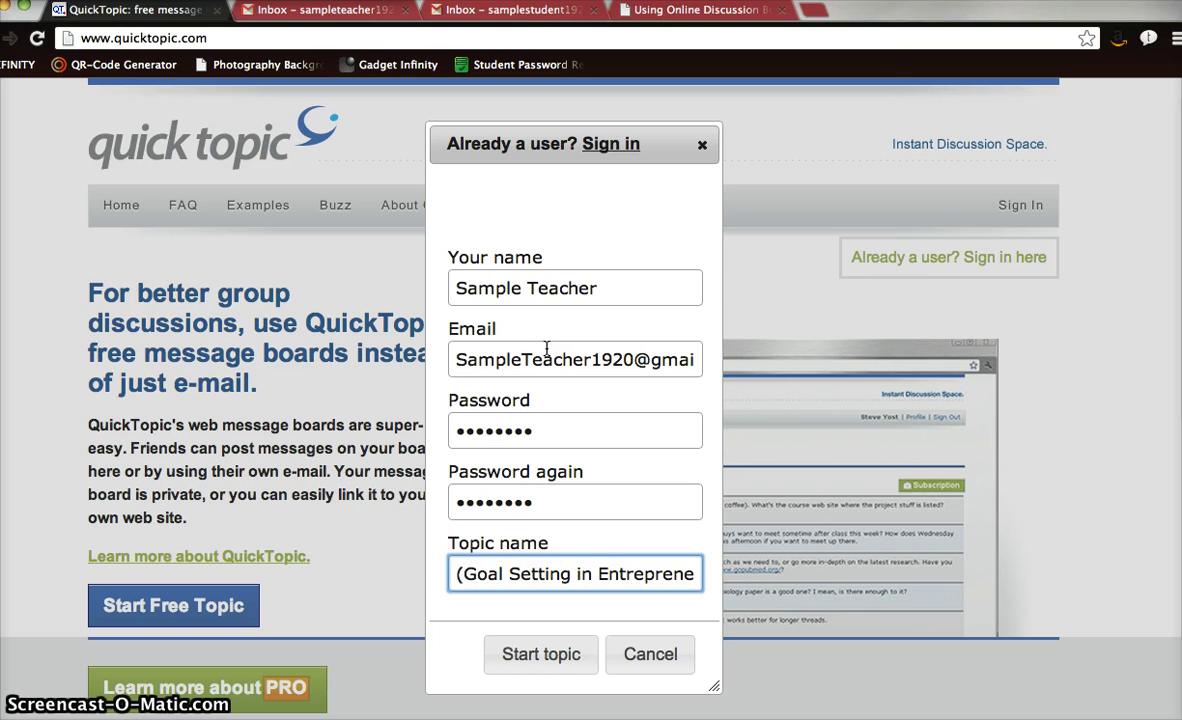
type("2A)")
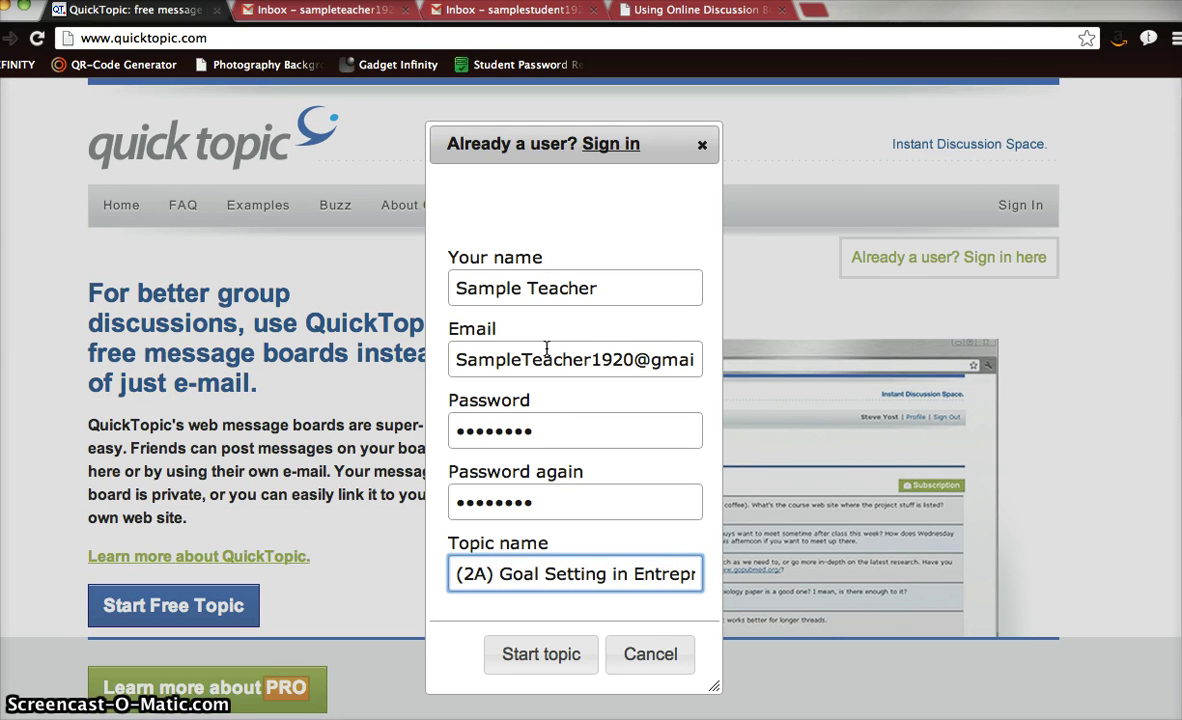
key("Right")
key("Right")
key("Right")
key("Right")
key("Right")
key("Right")
key("Right")
key("Right")
key("Right")
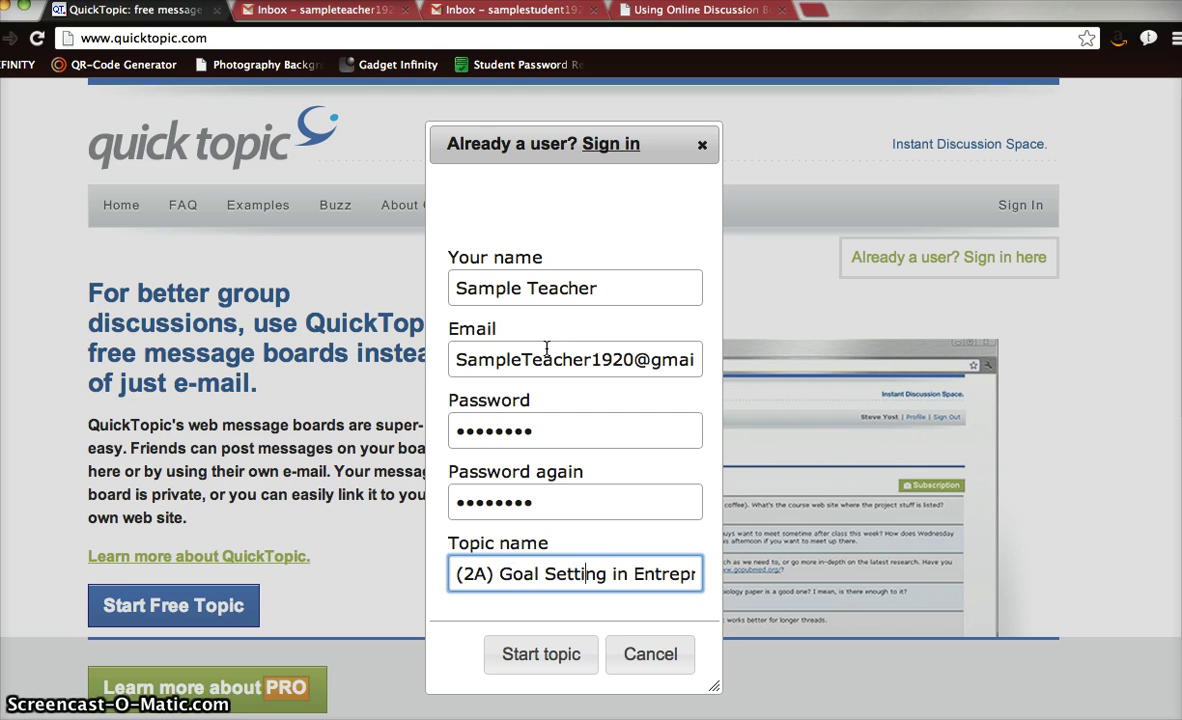
key("Right")
key("Right")
key("Right")
key("Right")
key("Right")
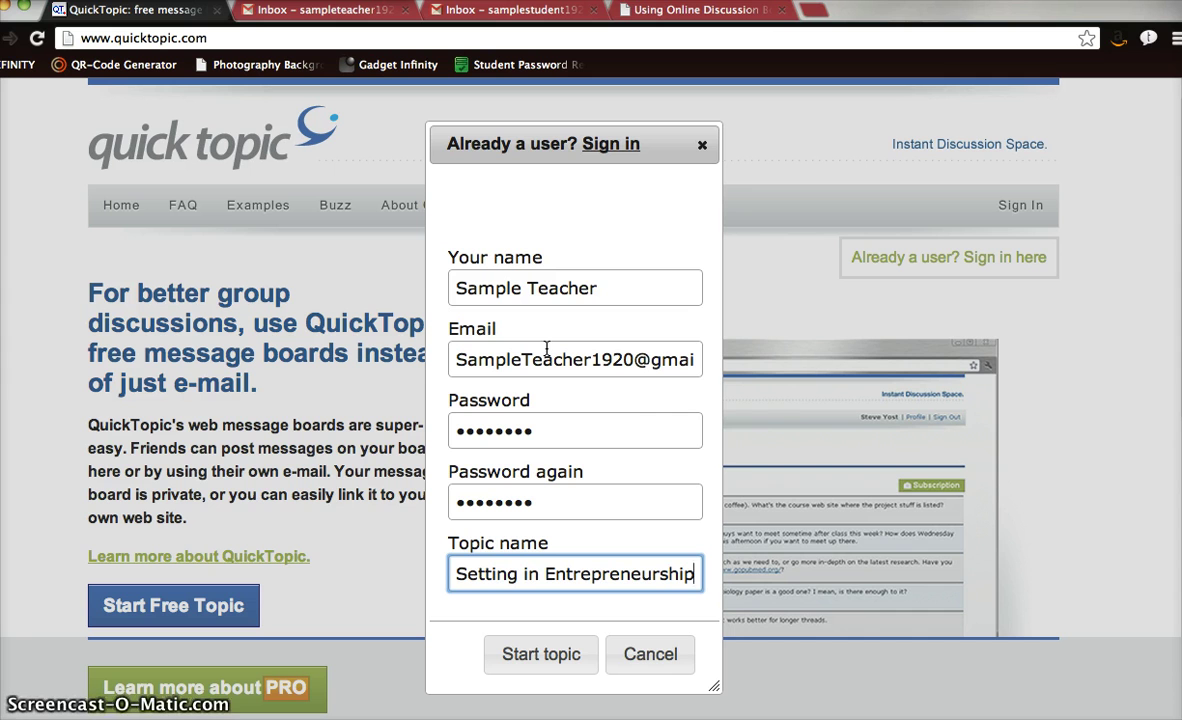
left_click(636, 576)
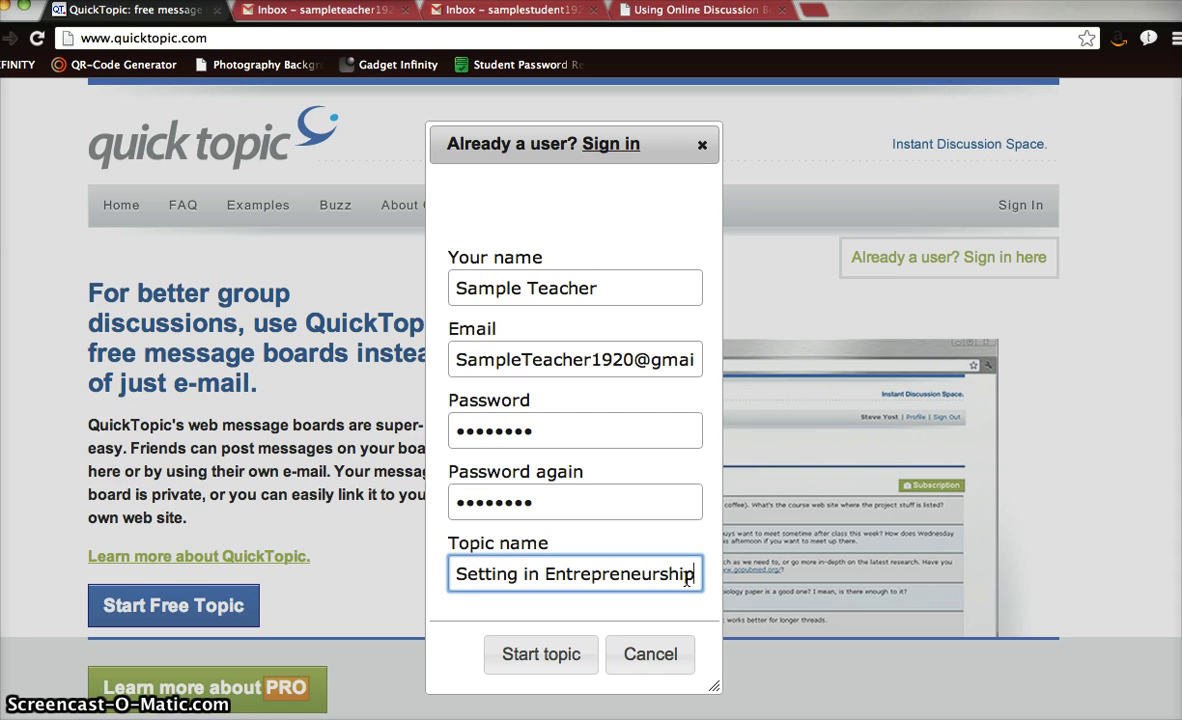
left_click(545, 657)
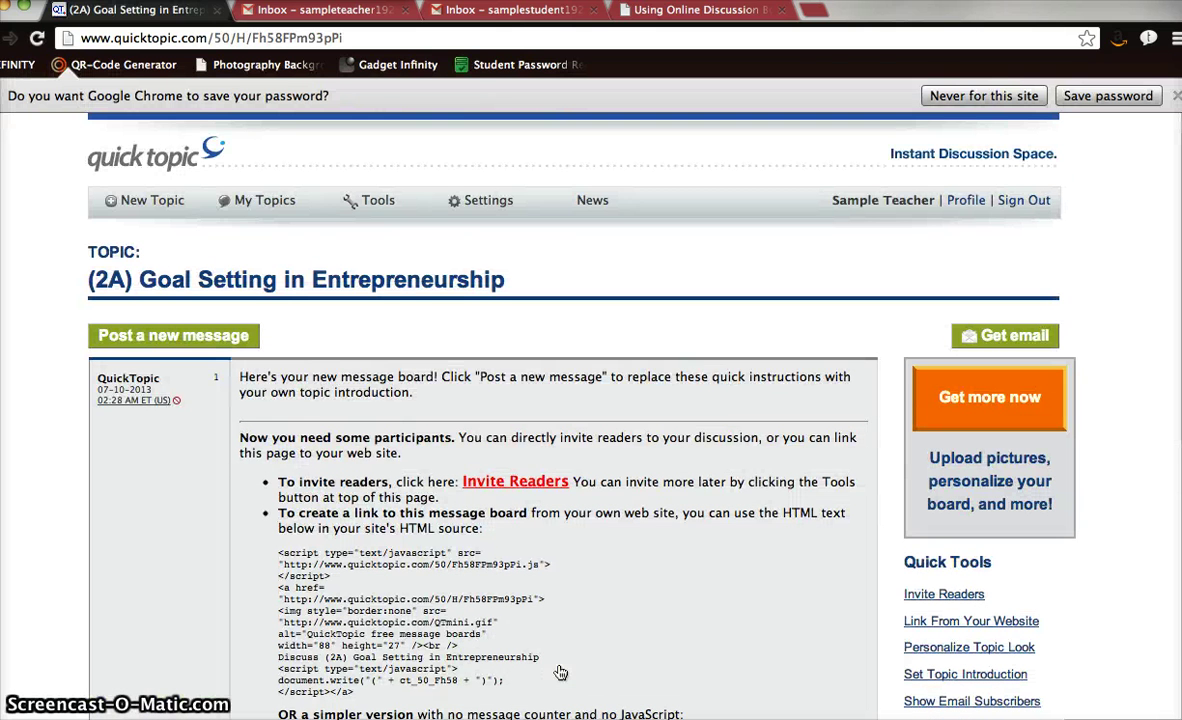
Decline Chrome's password saving for this site and open the empty add-message form on the board.
scroll(614, 614, "down", 3)
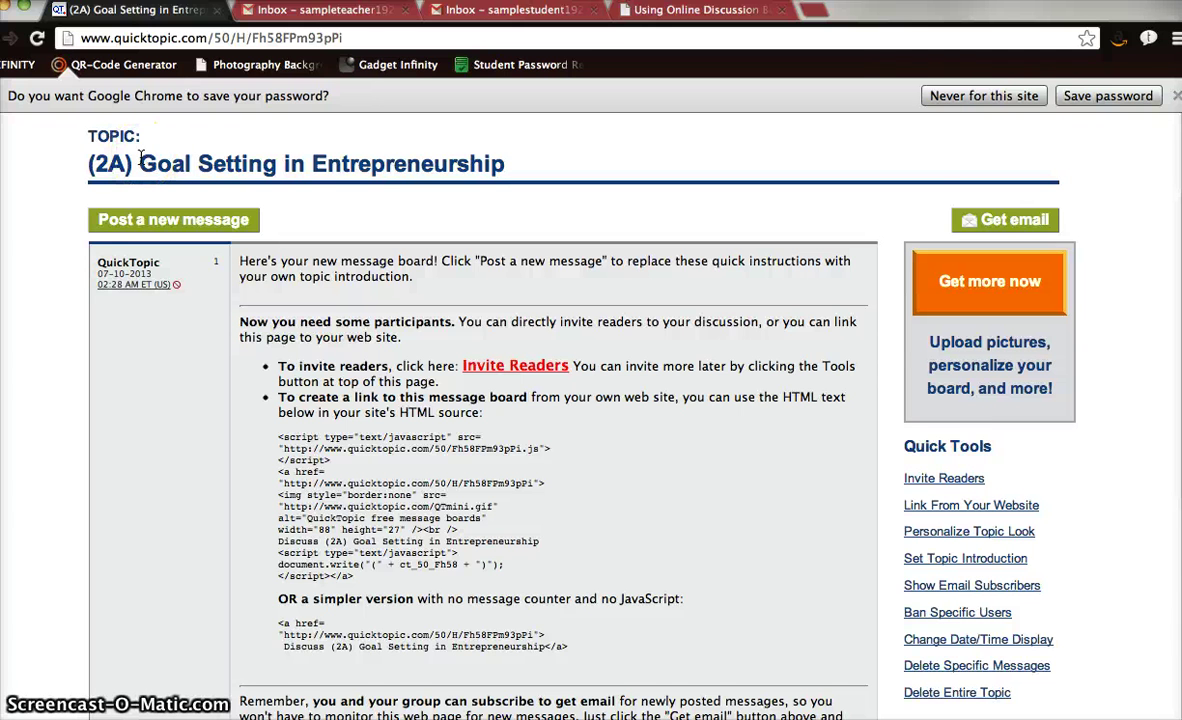
left_click(1012, 98)
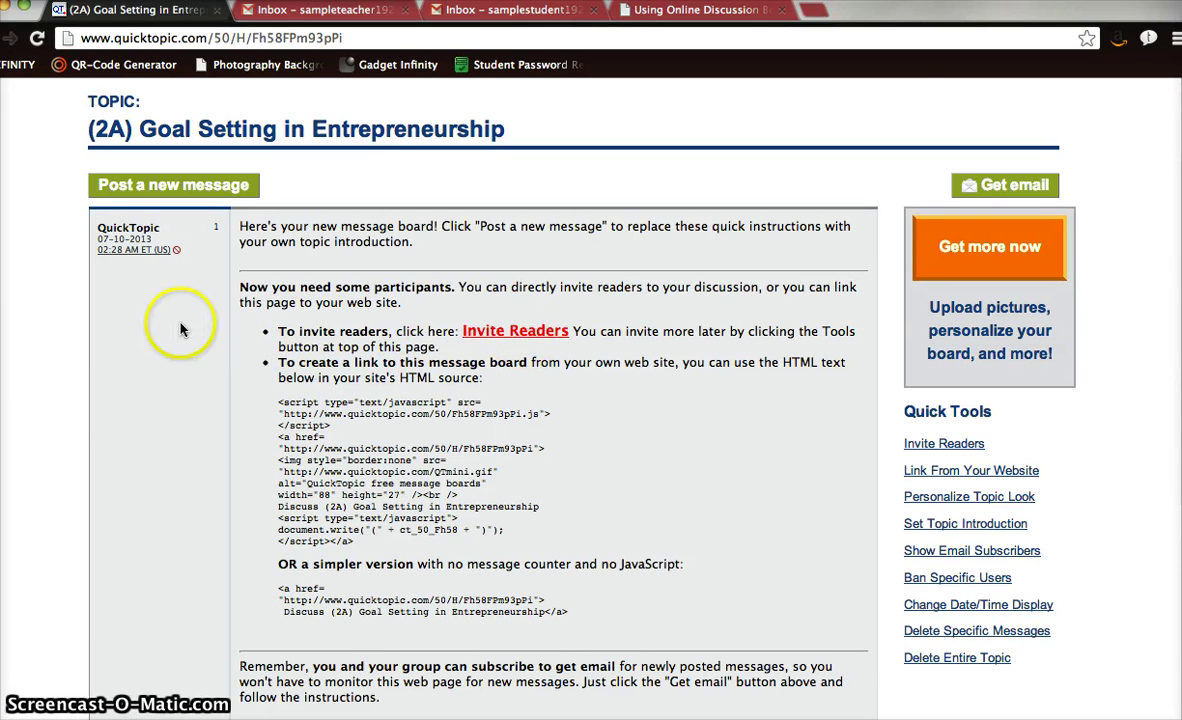
scroll(150, 420, "down", 5)
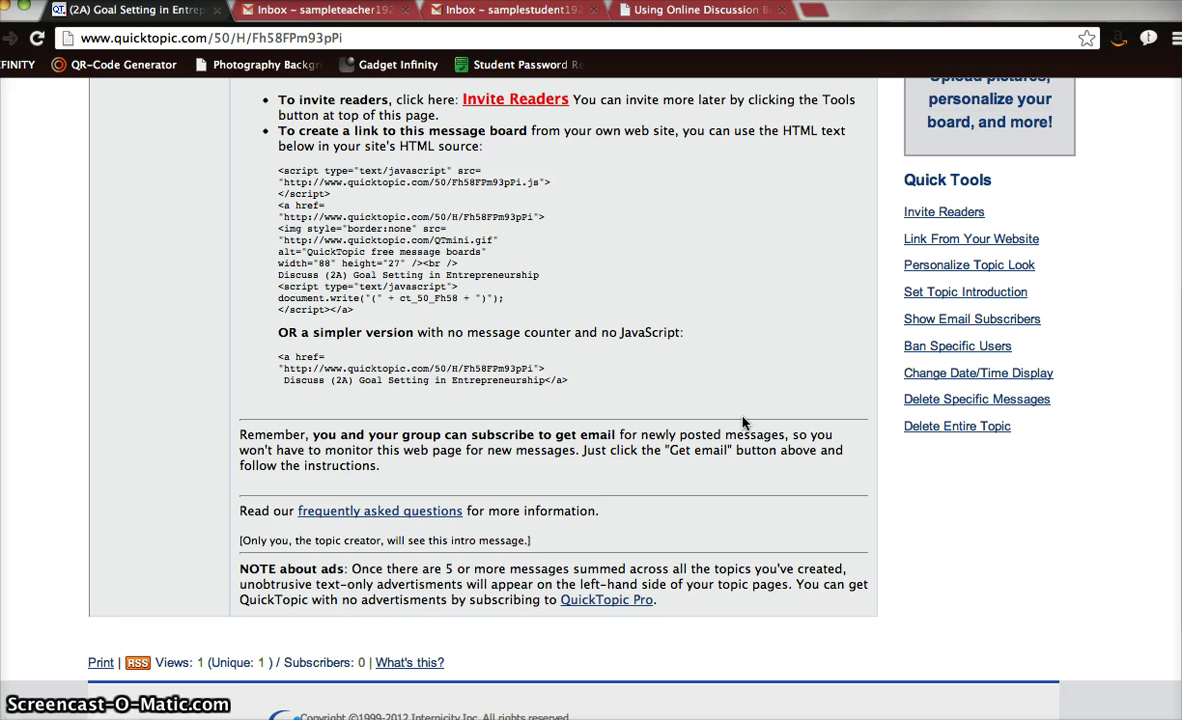
left_click(399, 434)
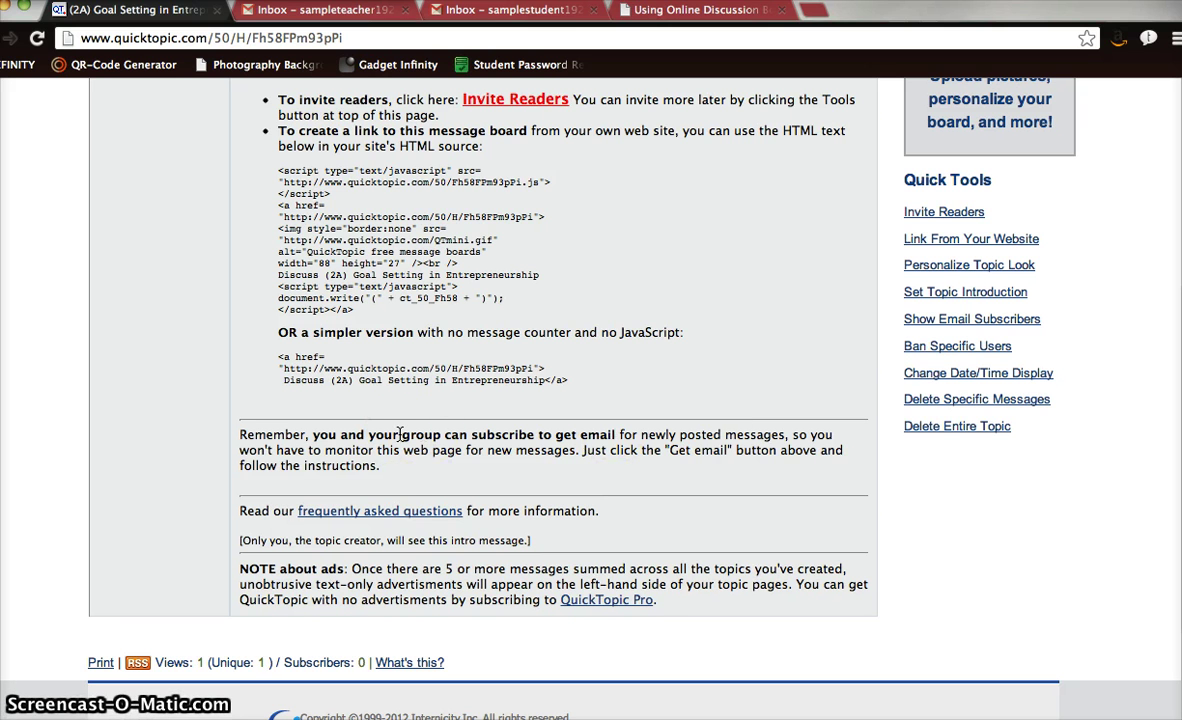
scroll(399, 434, "up", 5)
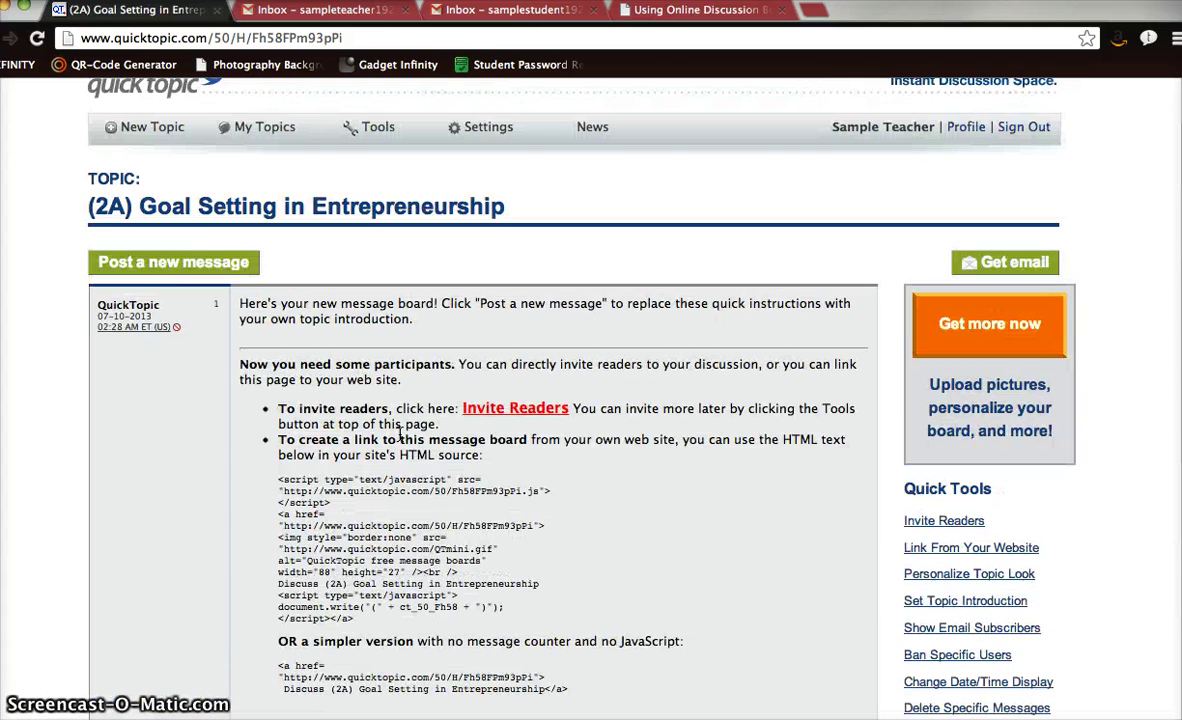
Paste the prepared goal-setting discussion prompt into a new message and post it as message 1.
left_click(229, 252)
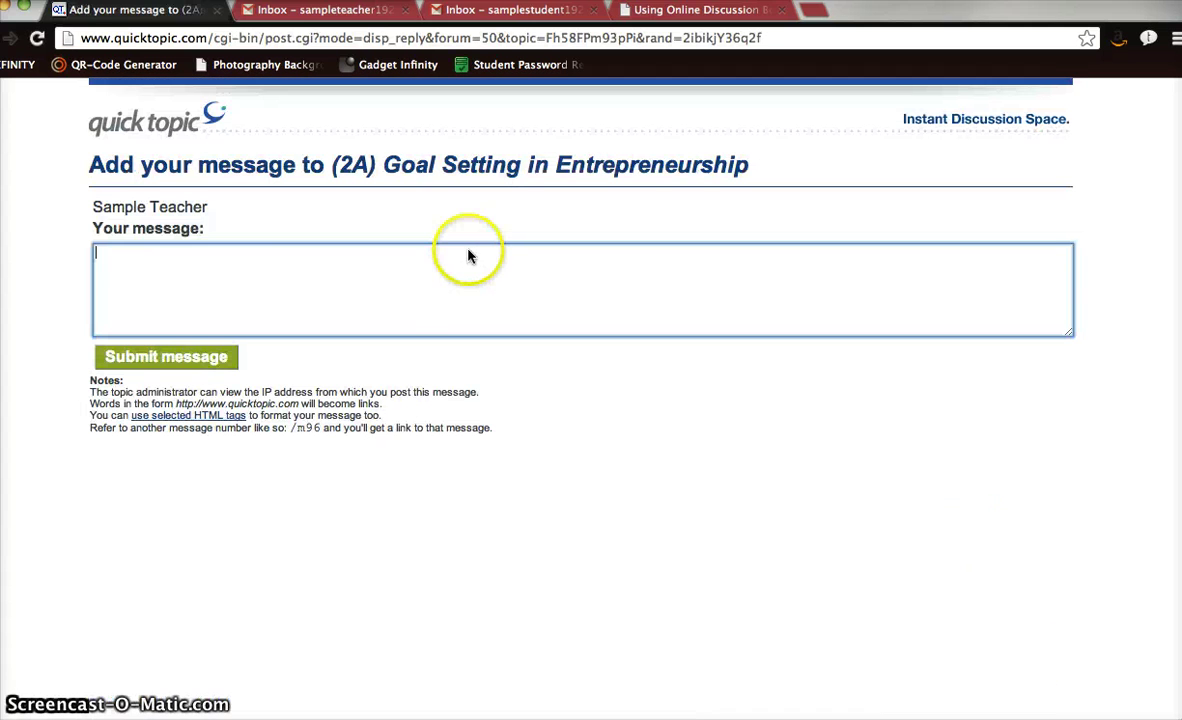
type("Please write in complete sentences (at least 4 sentences).... Goal setting and entrepreneurship. Is goal setting important for an entrepreneur? Why or why not? Why might it be beneficial to differentiate between personal and business goals? What are your short (6 months) and long-term goals (3 years)?")
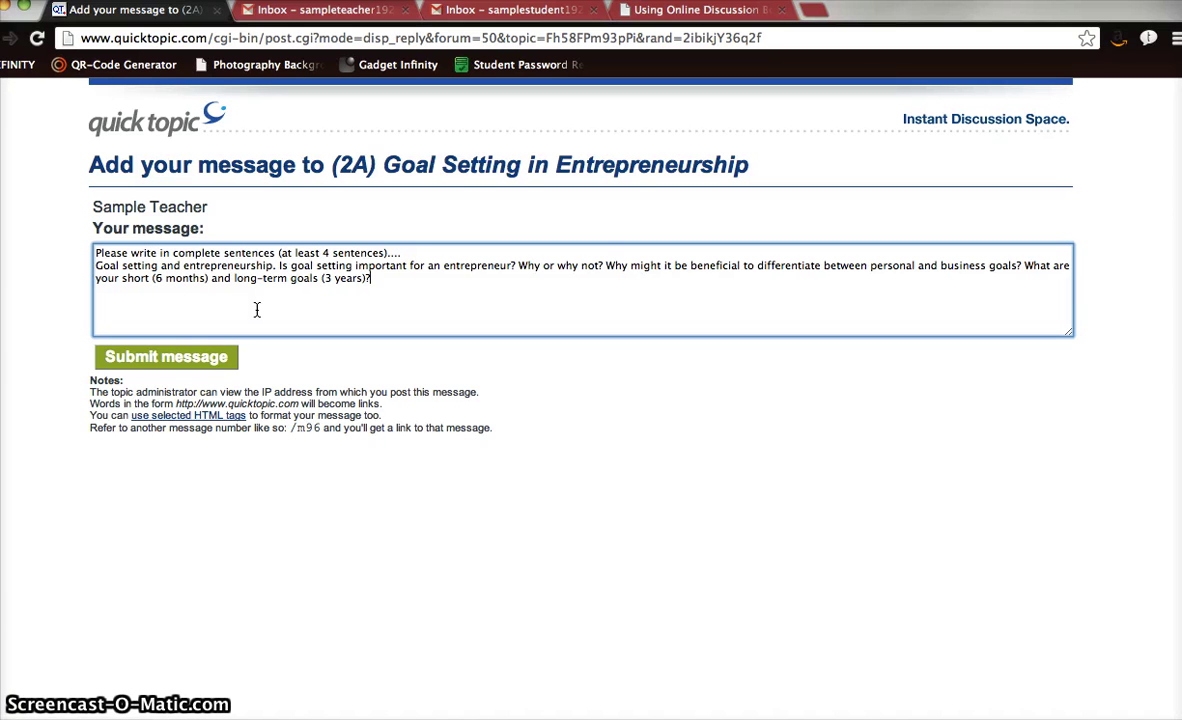
triple_click(258, 253)
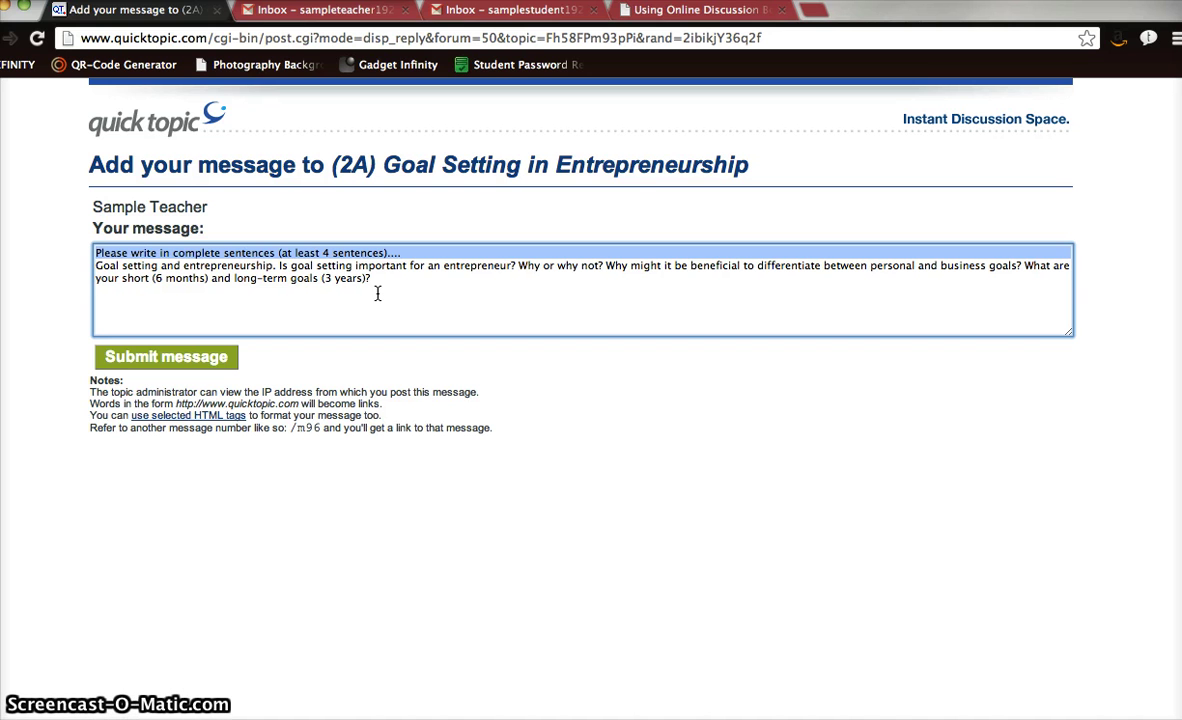
left_click(315, 295)
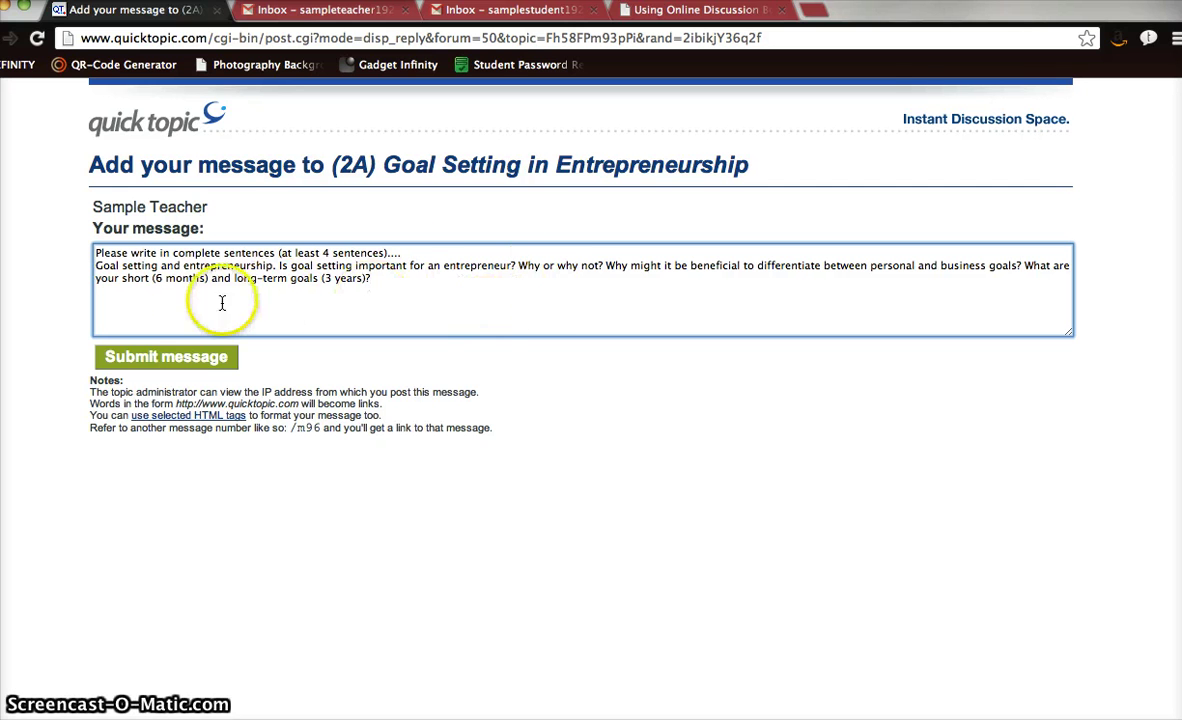
left_click(196, 361)
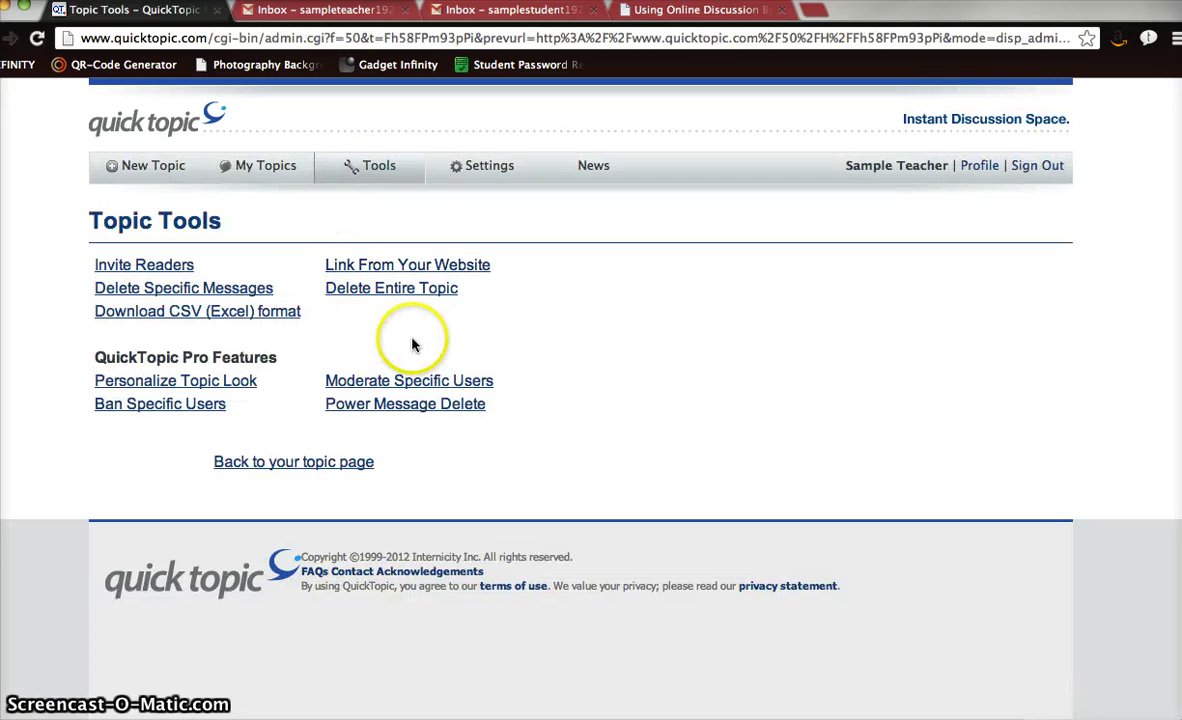
Send the topic invitation to the sample student's e-mail address, then go to the teacher's Gmail inbox.
left_click(175, 266)
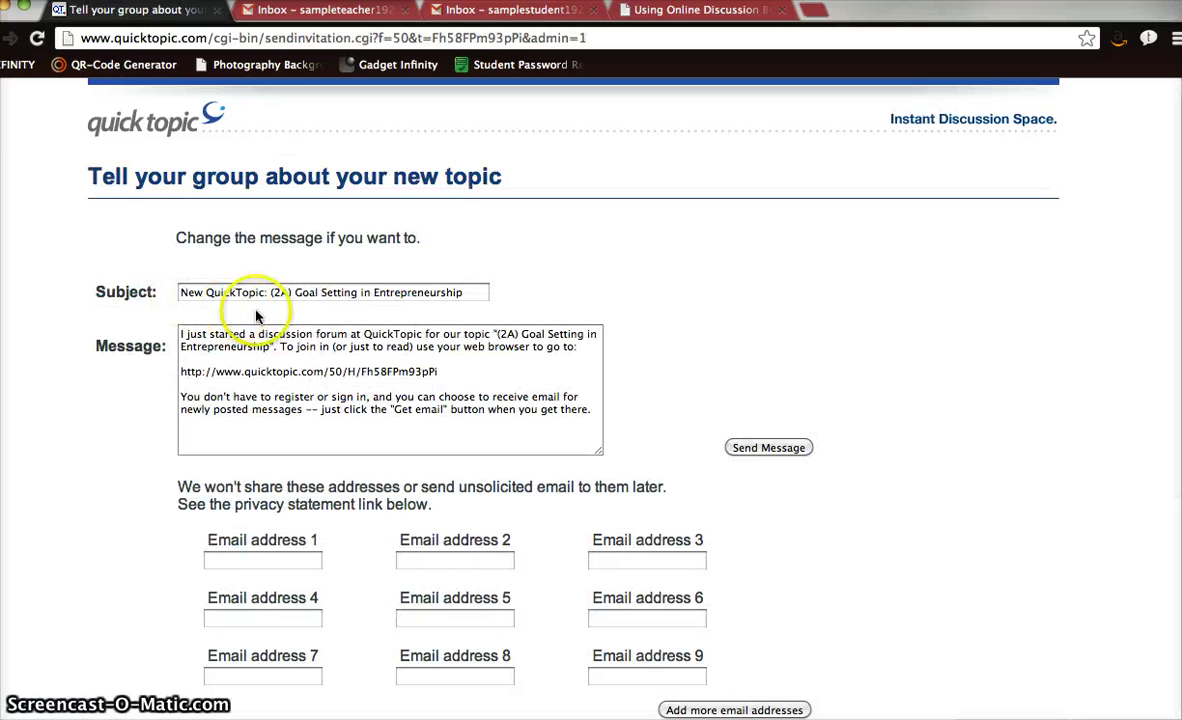
left_click(277, 564)
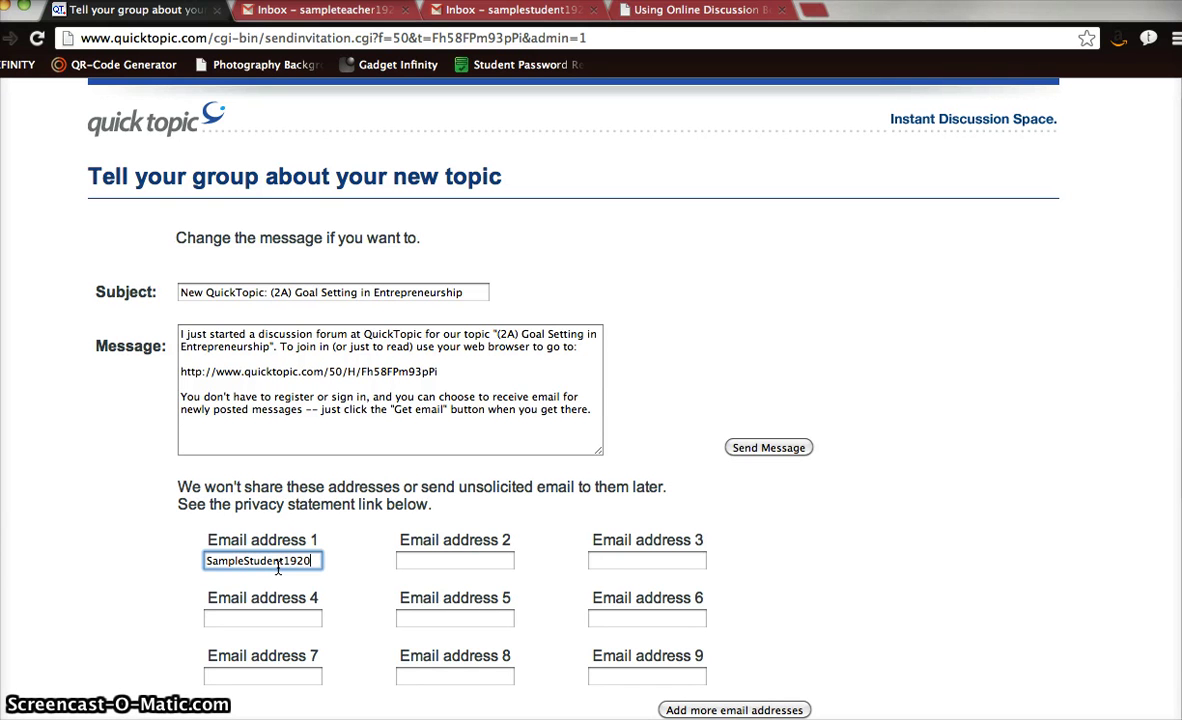
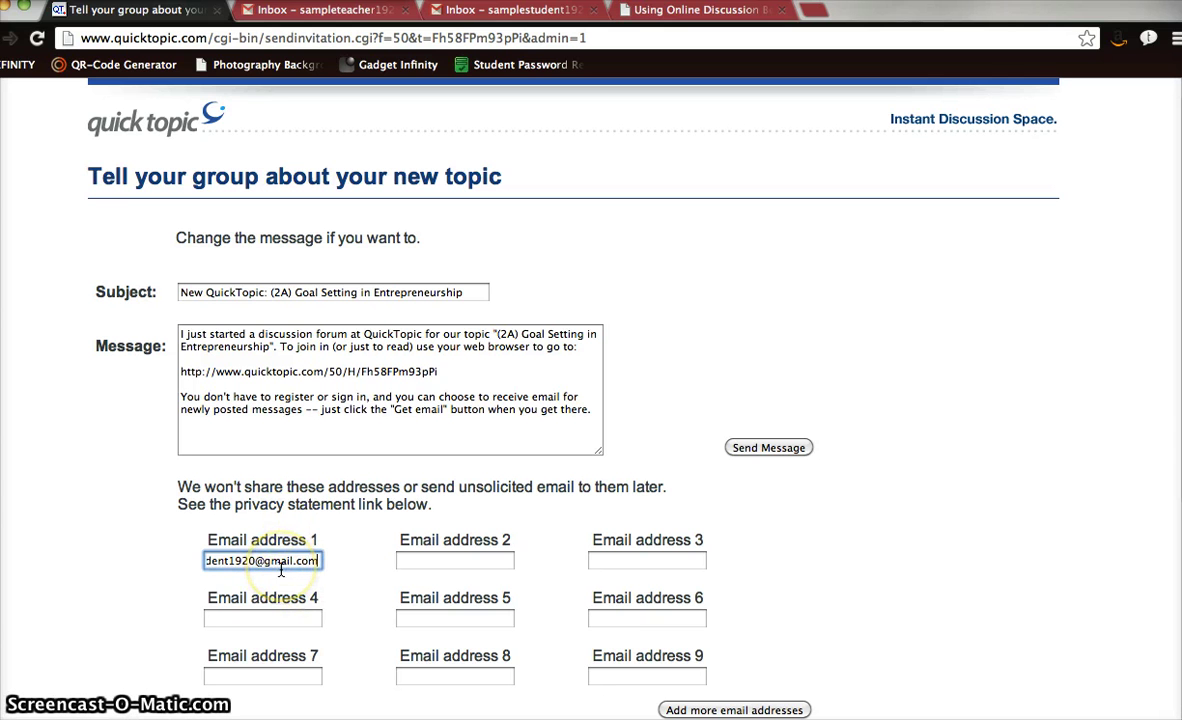
left_click(1018, 601)
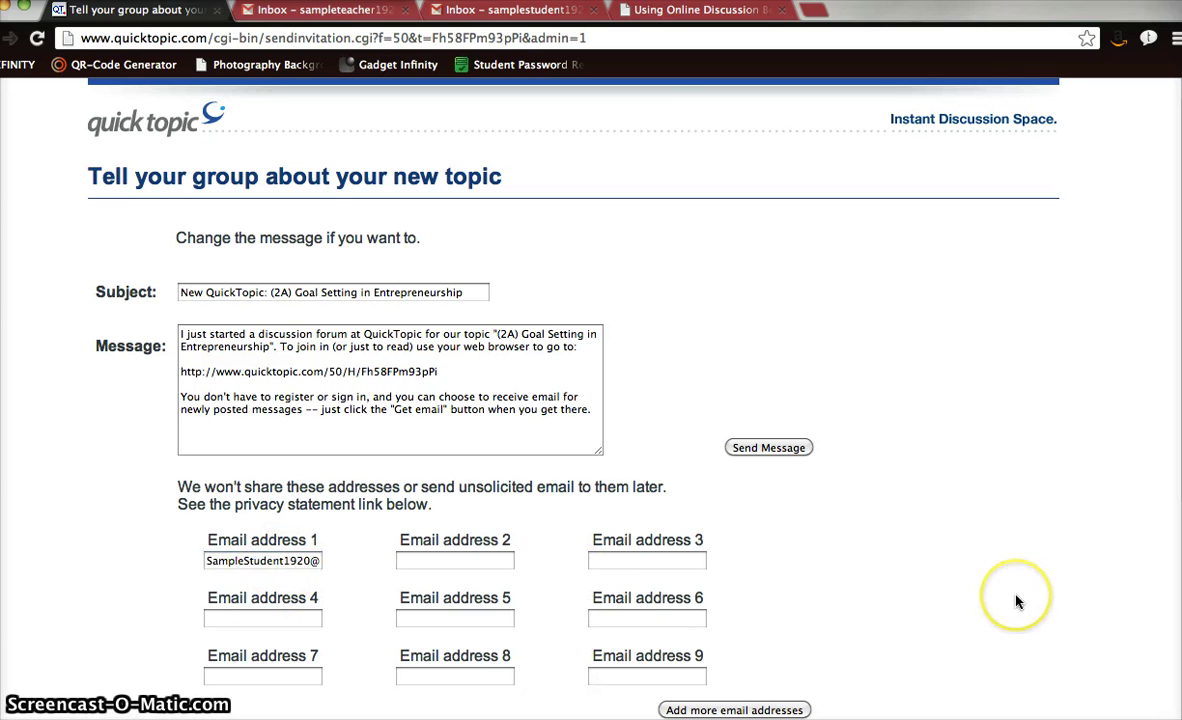
scroll(1018, 601, "down", 3)
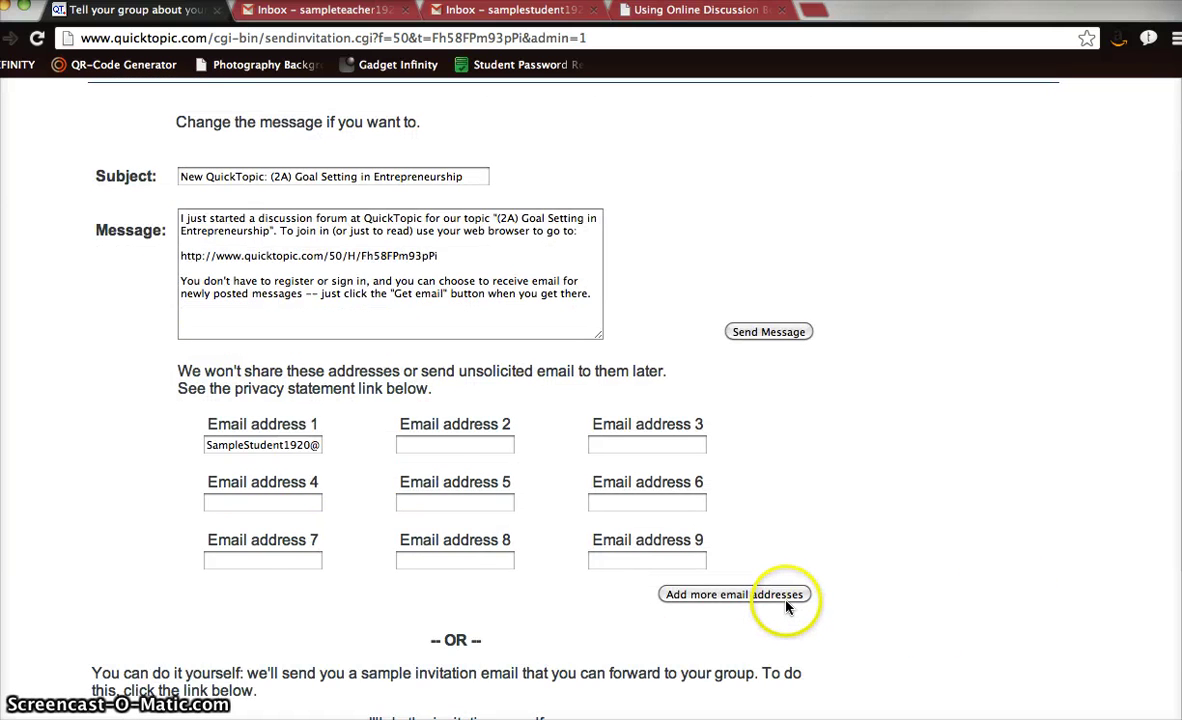
left_click(786, 598)
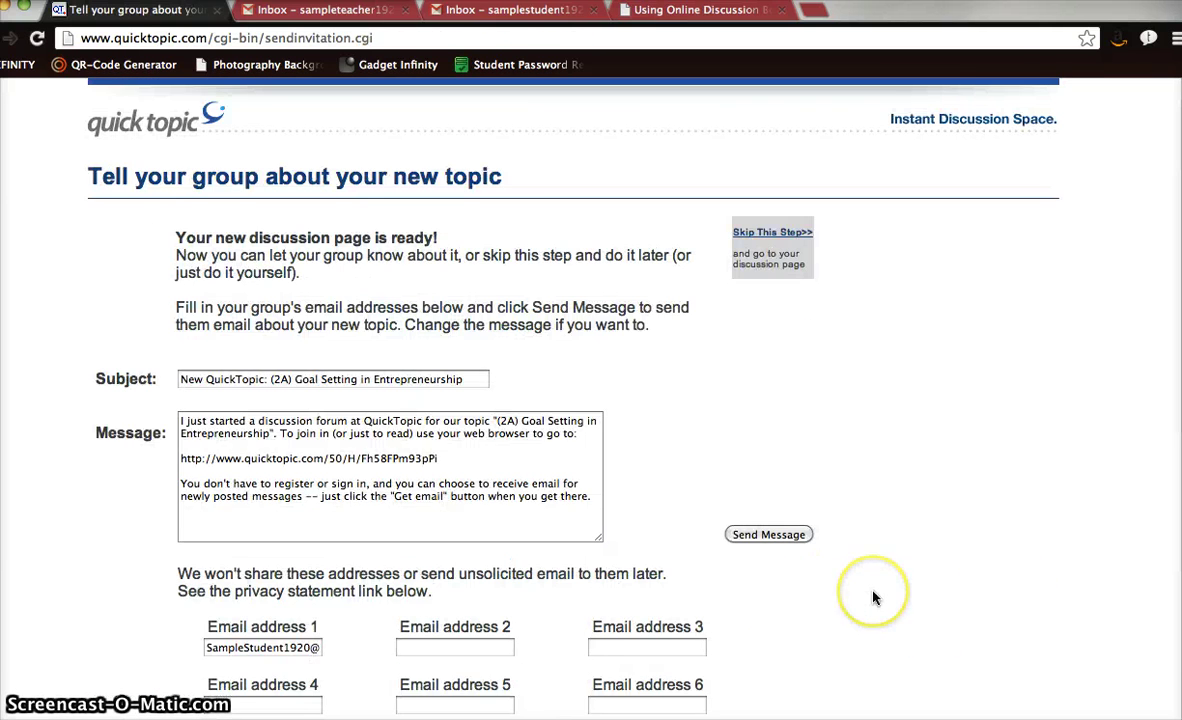
scroll(873, 597, "down", 9)
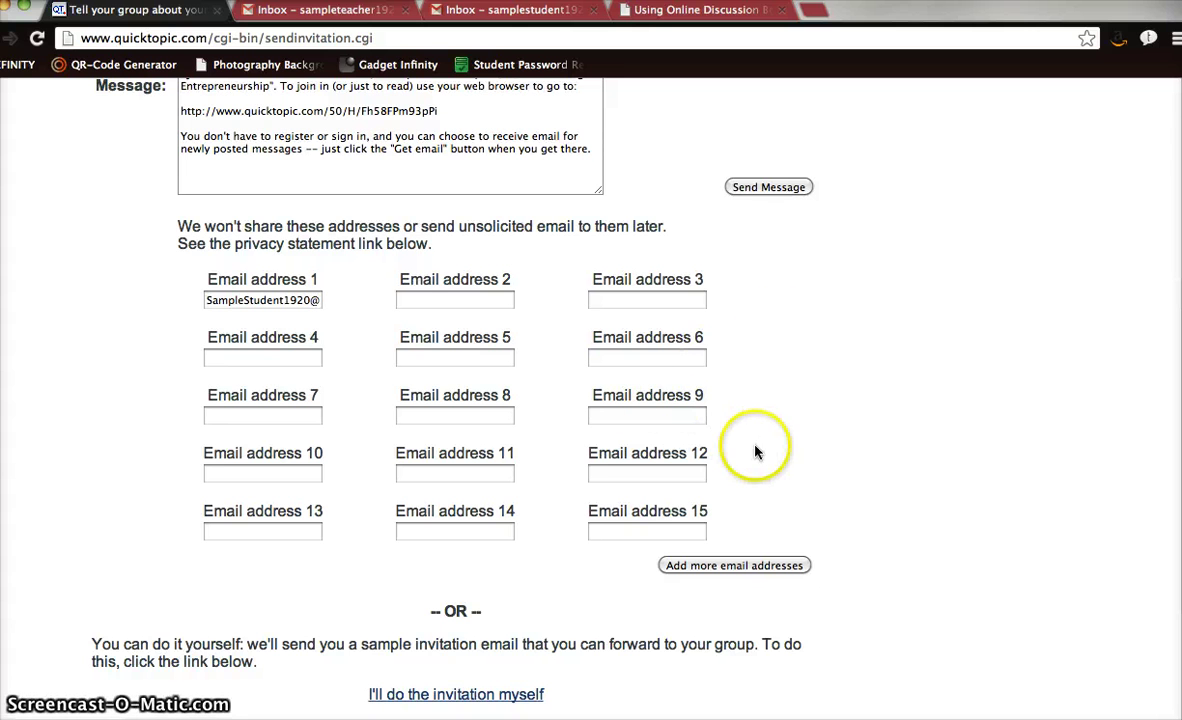
scroll(760, 320, "up", 3)
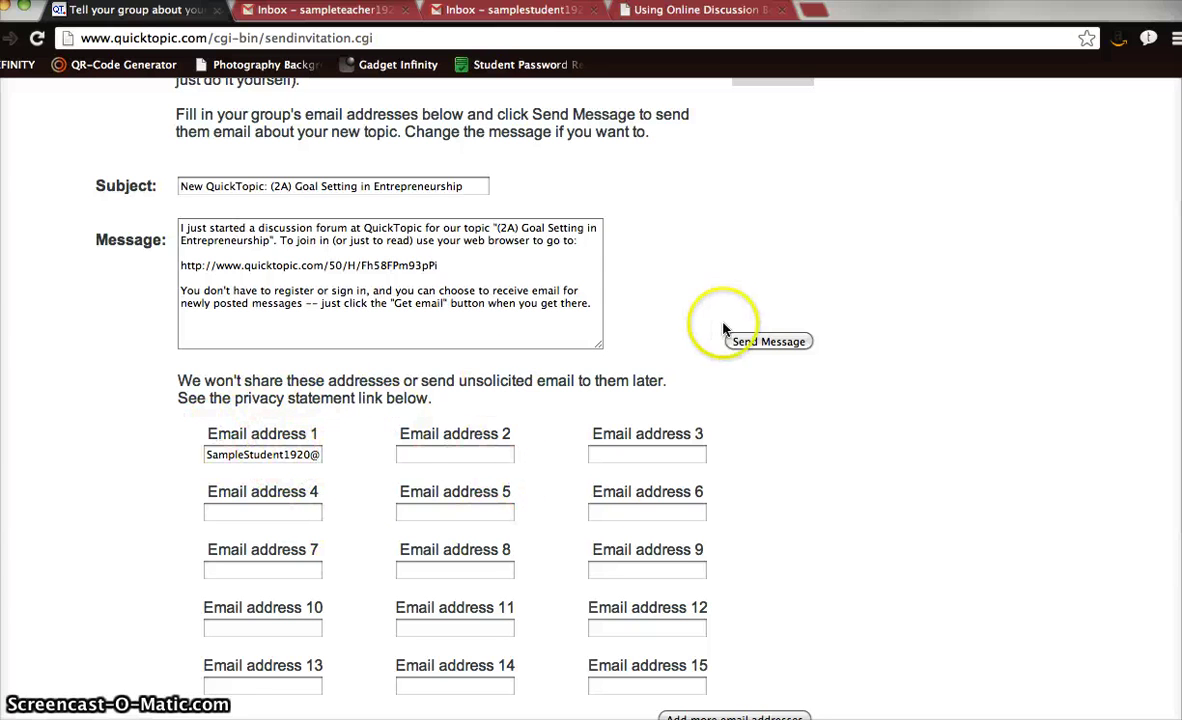
left_click(755, 343)
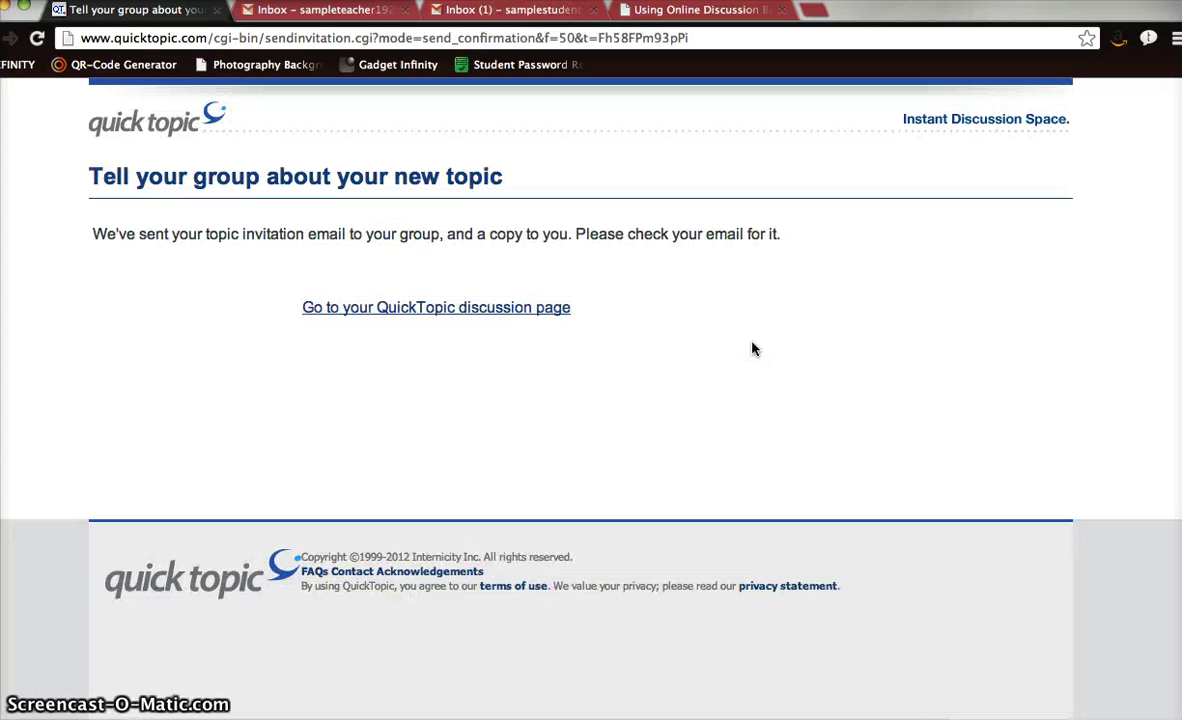
left_click(487, 370)
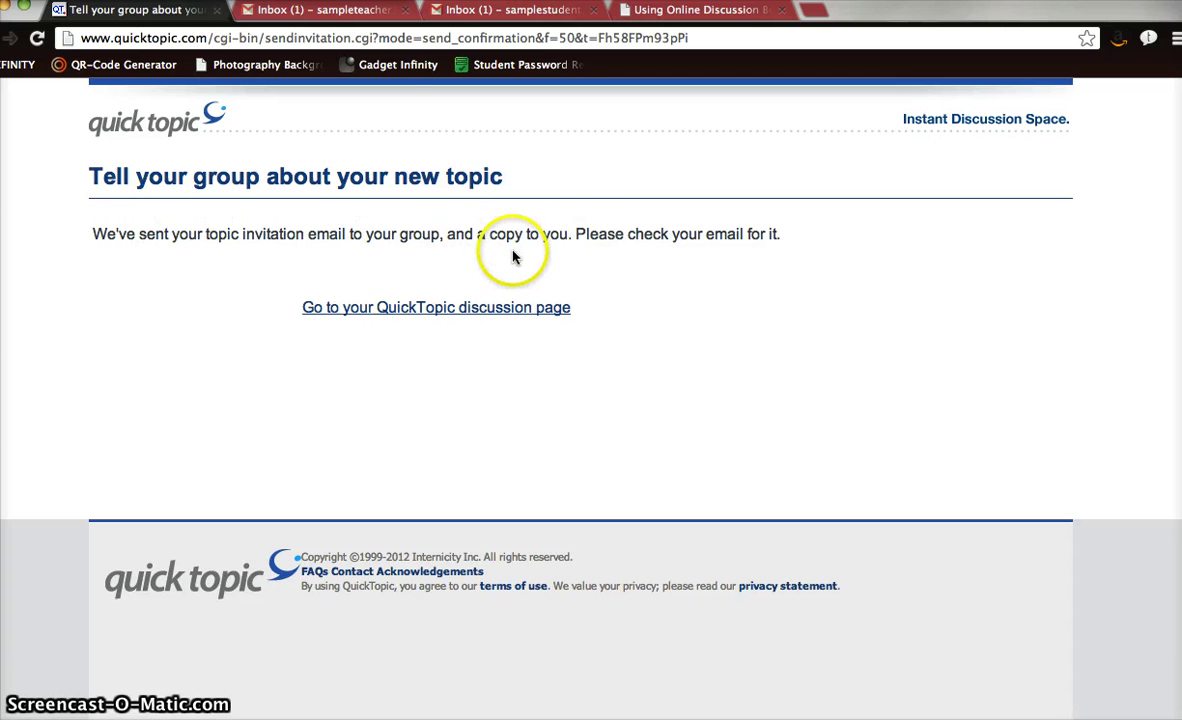
left_click(330, 12)
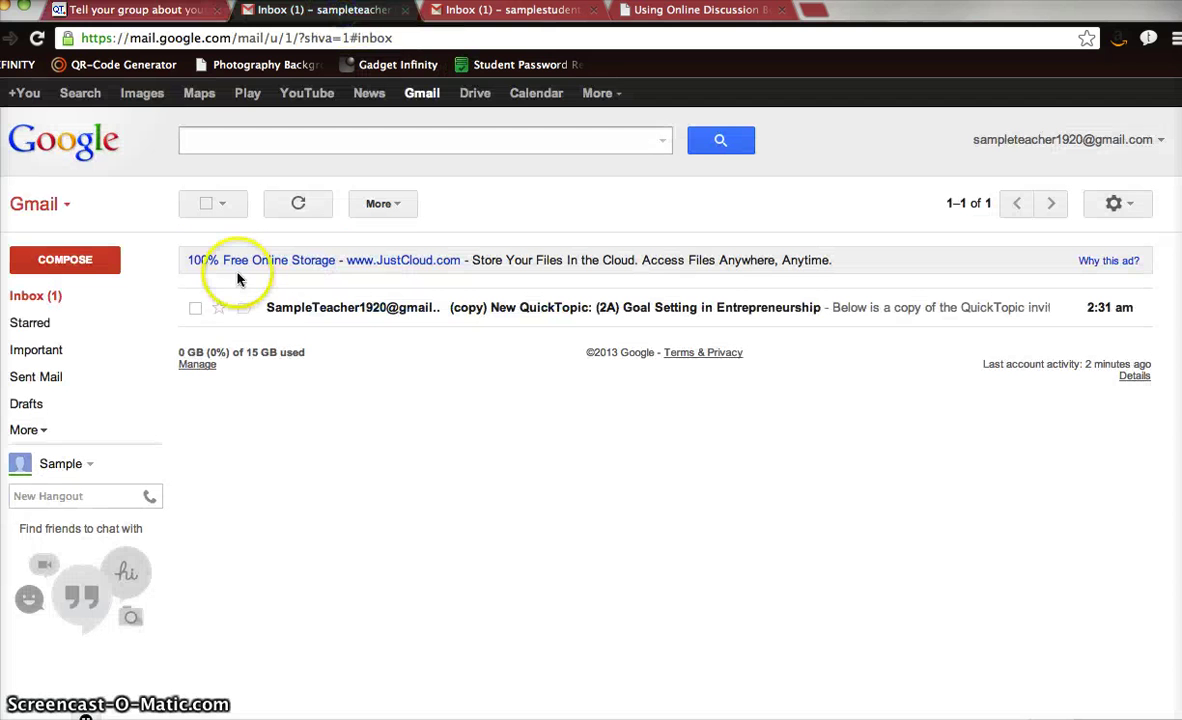
Read the invitation copy in the teacher's inbox and the invitation in the student's inbox, then return to QuickTopic.
left_click(445, 314)
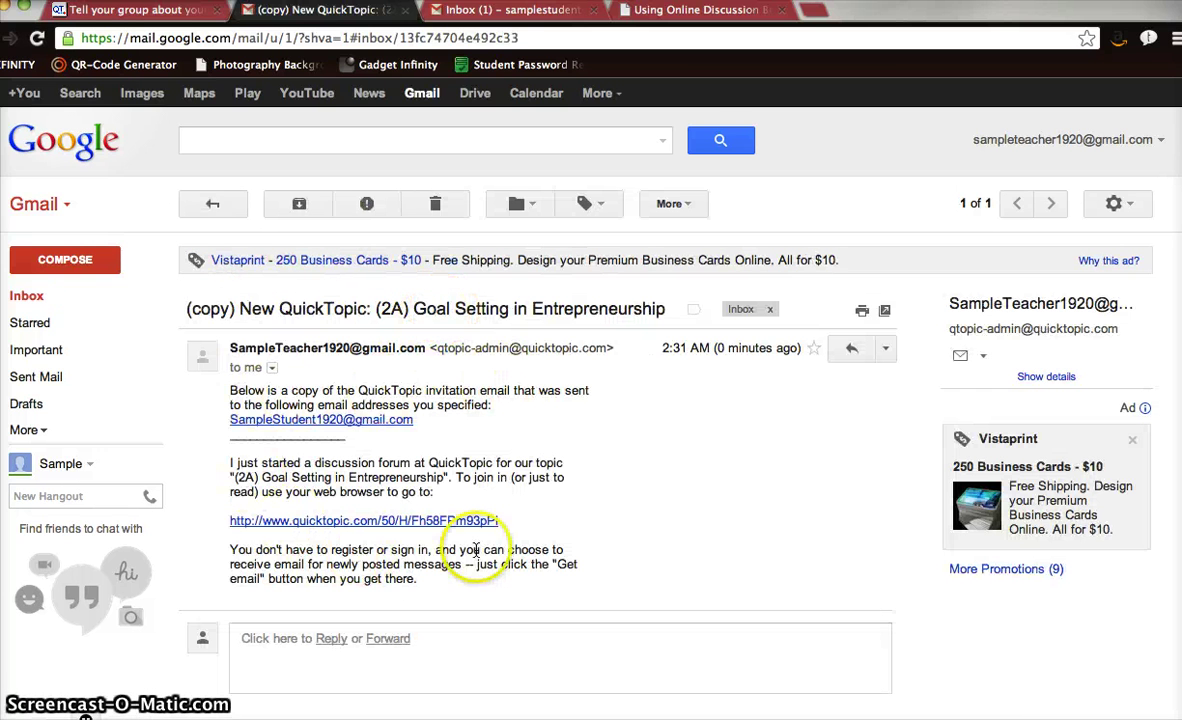
left_click(510, 10)
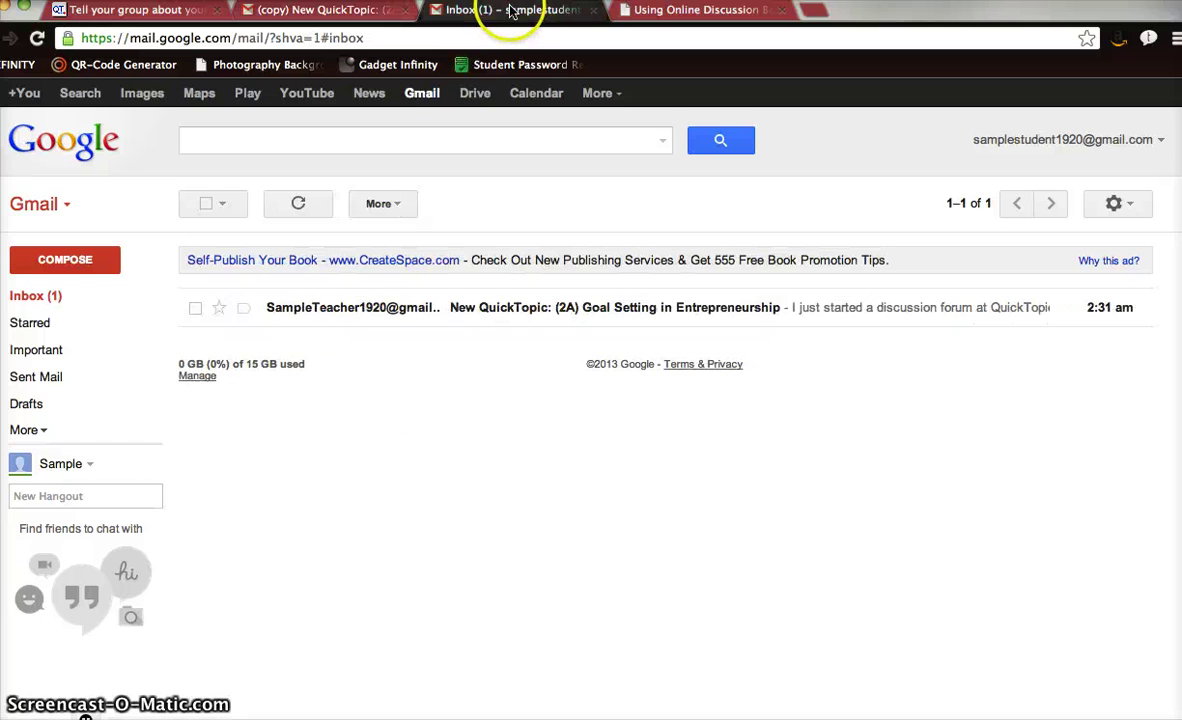
left_click(360, 314)
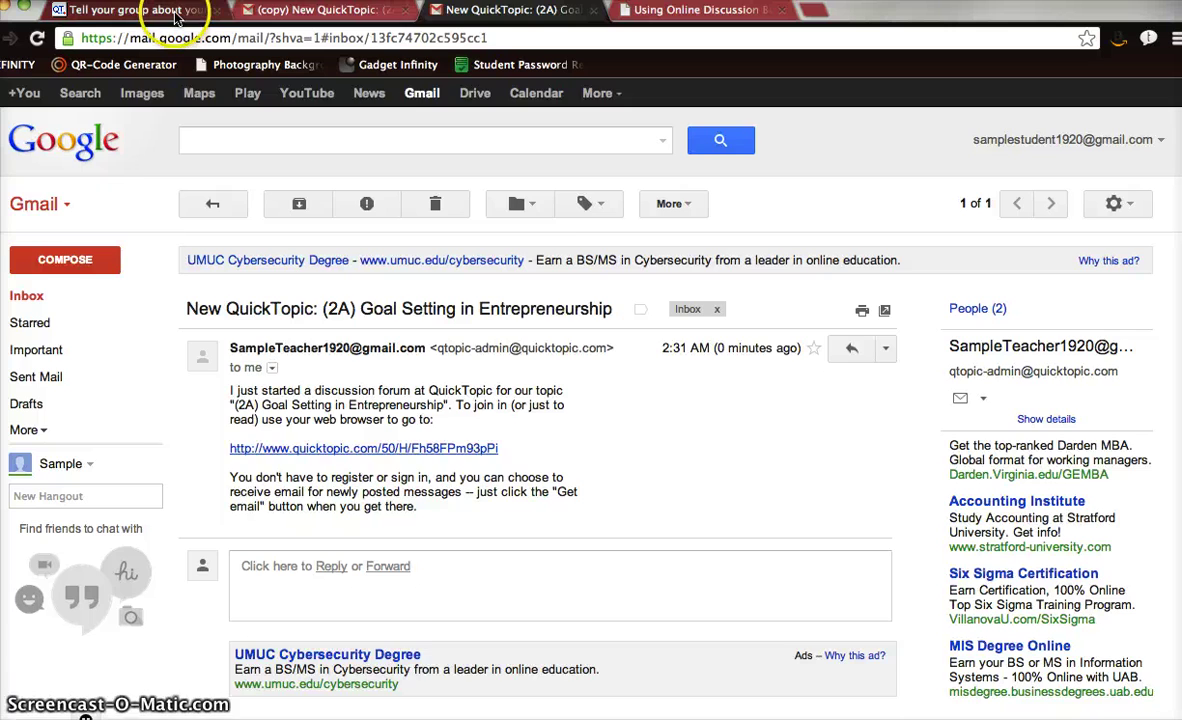
left_click(180, 12)
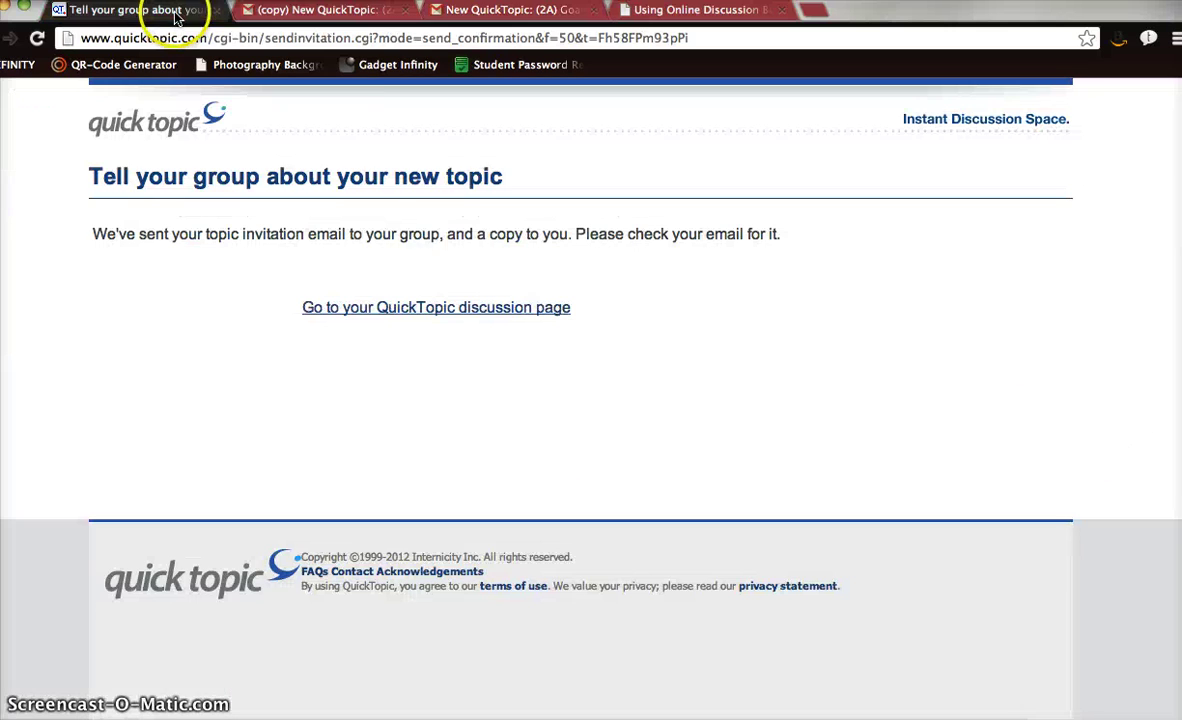
Turn on e-mail notification for each newly posted message, then return to the student's invitation e-mail.
left_click(420, 309)
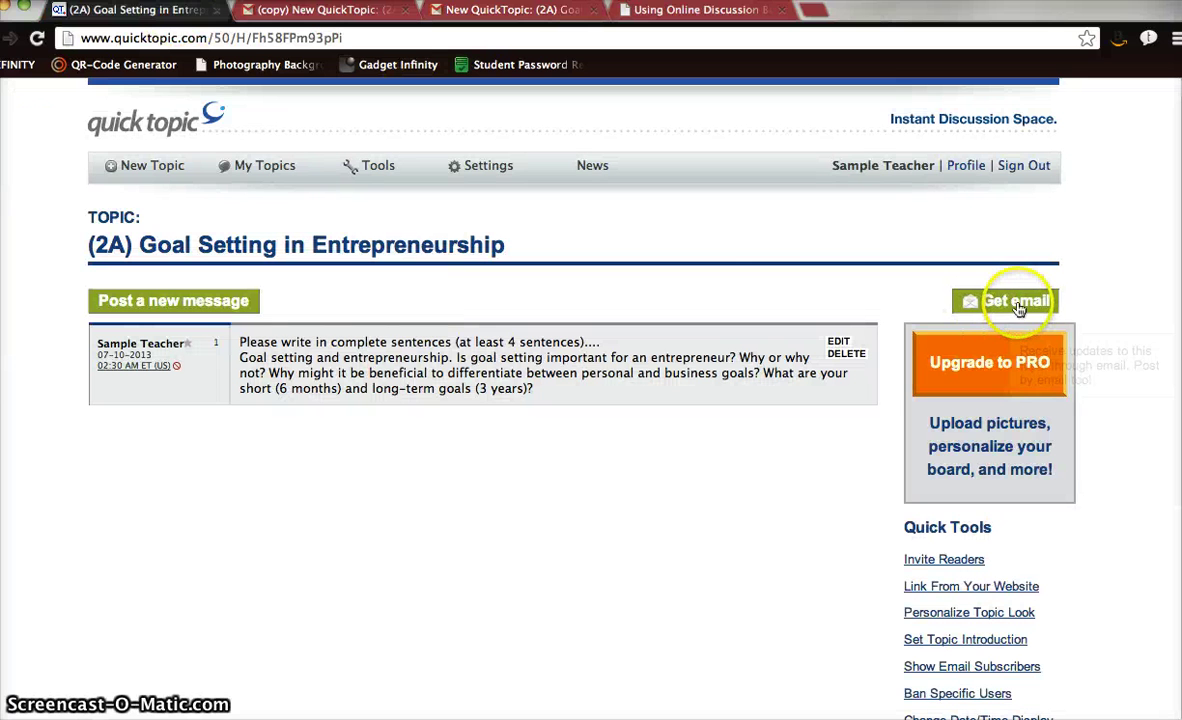
left_click(1016, 302)
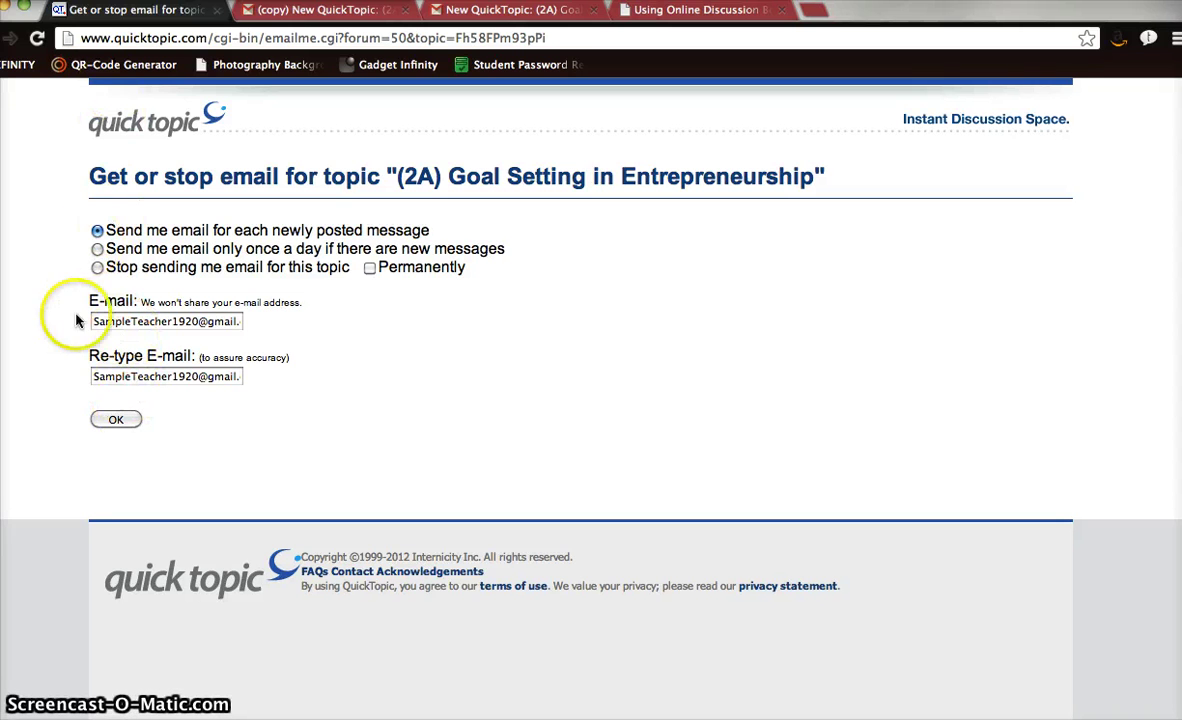
left_click(114, 420)
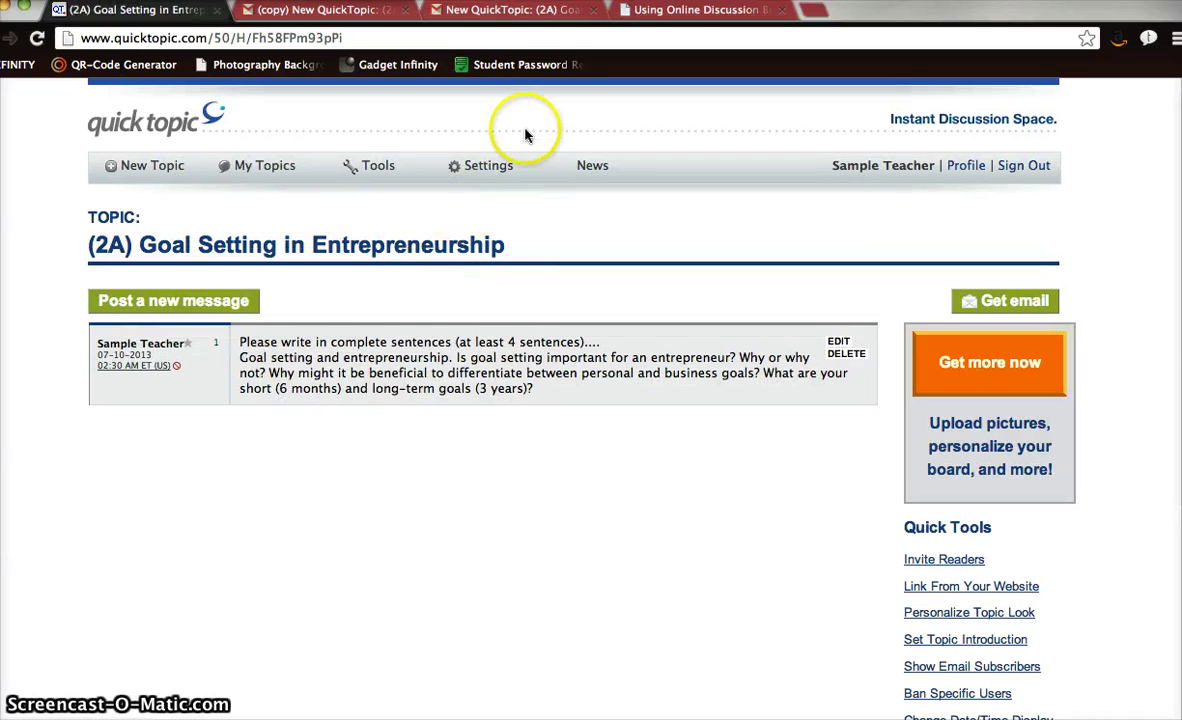
left_click(508, 15)
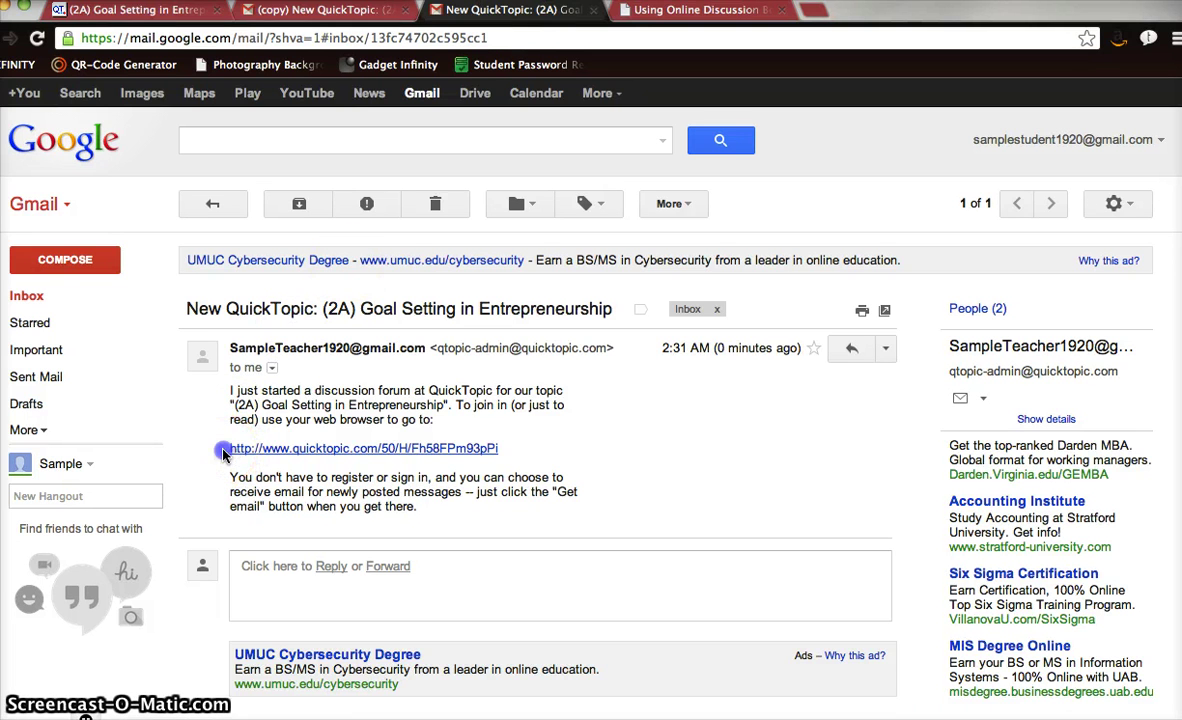
Copy the QuickTopic topic link from the student's invitation e-mail and bring up Firefox.
left_click_drag(228, 449, 499, 448)
key("super+c")
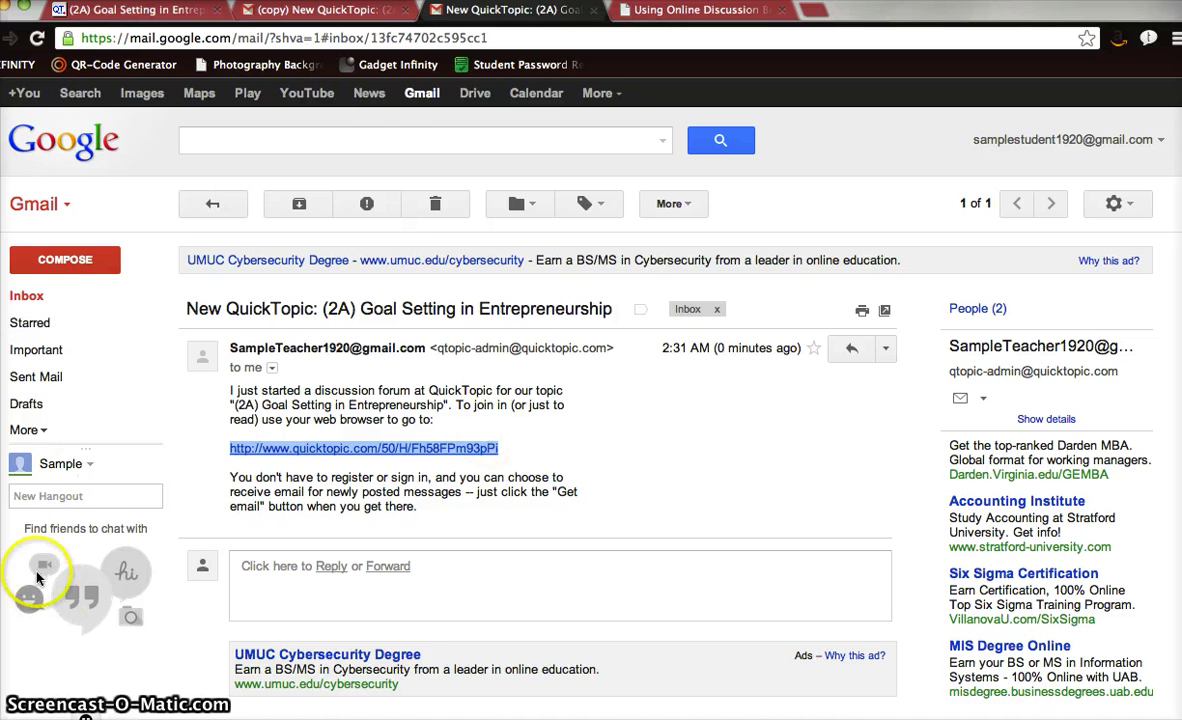
mouse_move(12, 530)
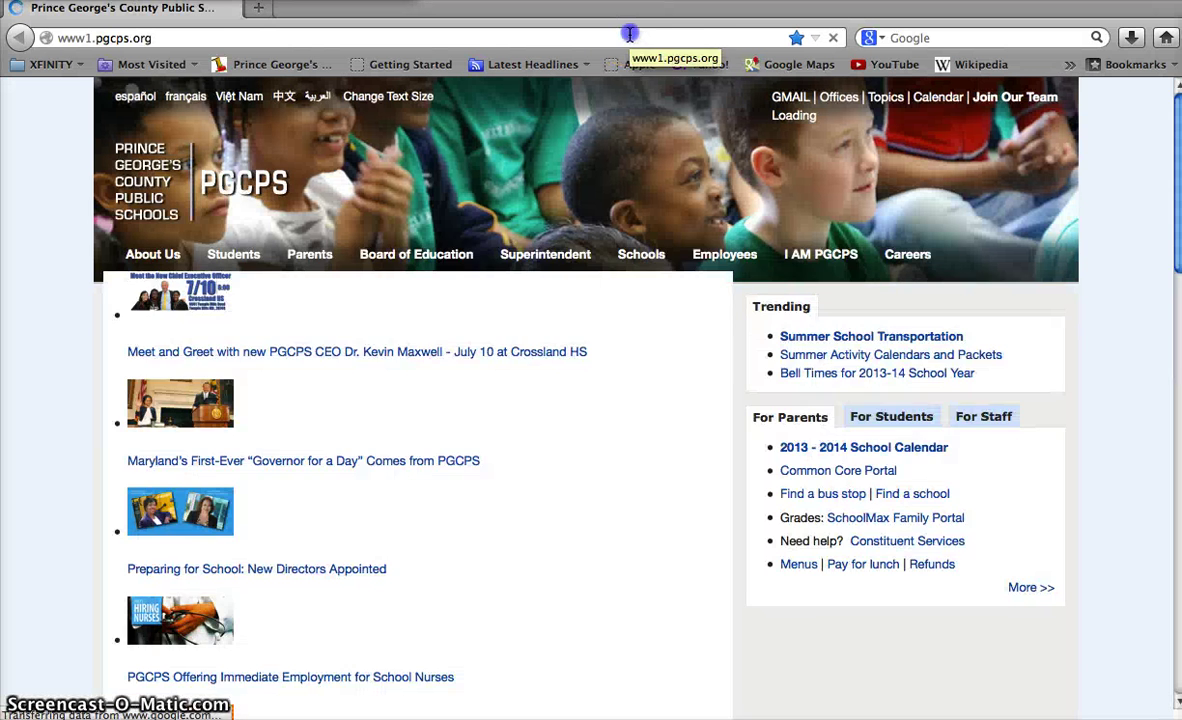
Paste the copied topic link into Firefox's address bar and load the board.
left_click(630, 35)
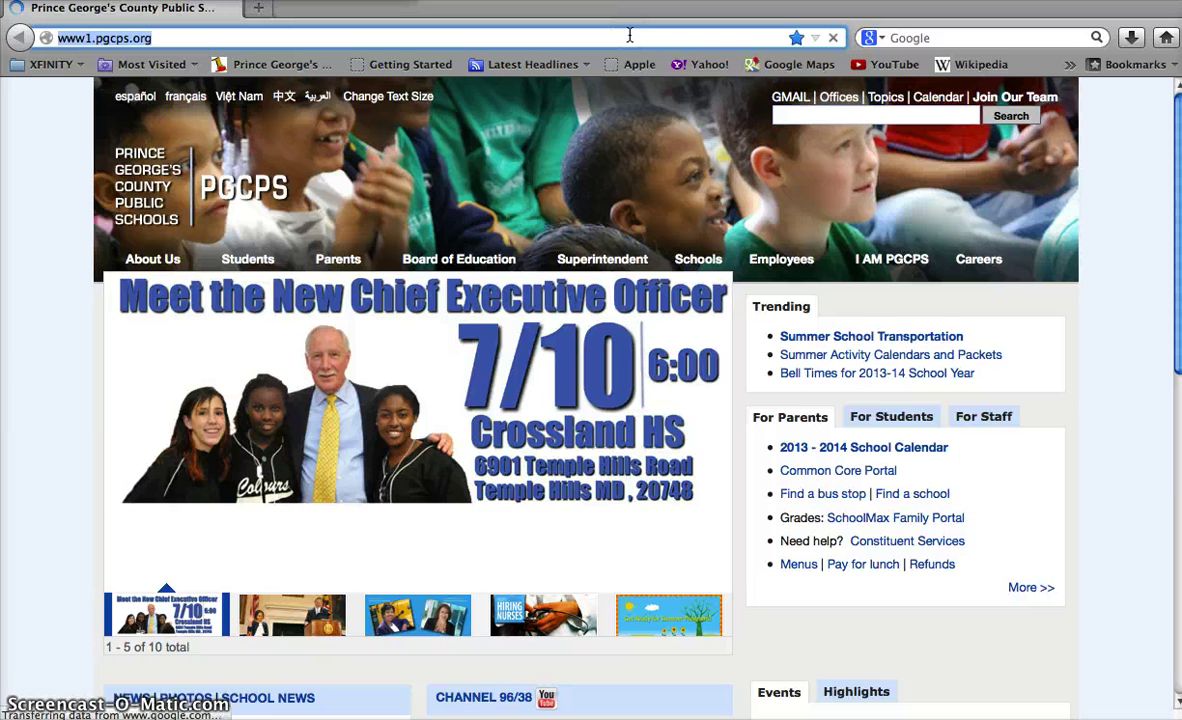
key("super+v")
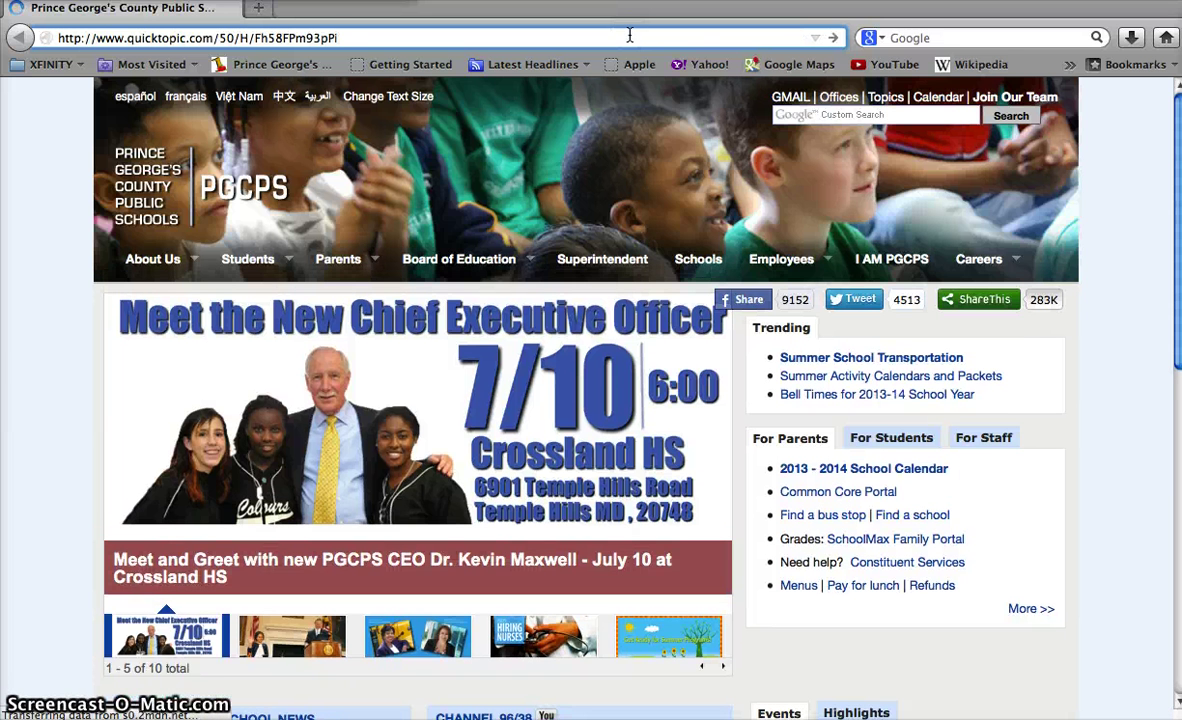
key("Return")
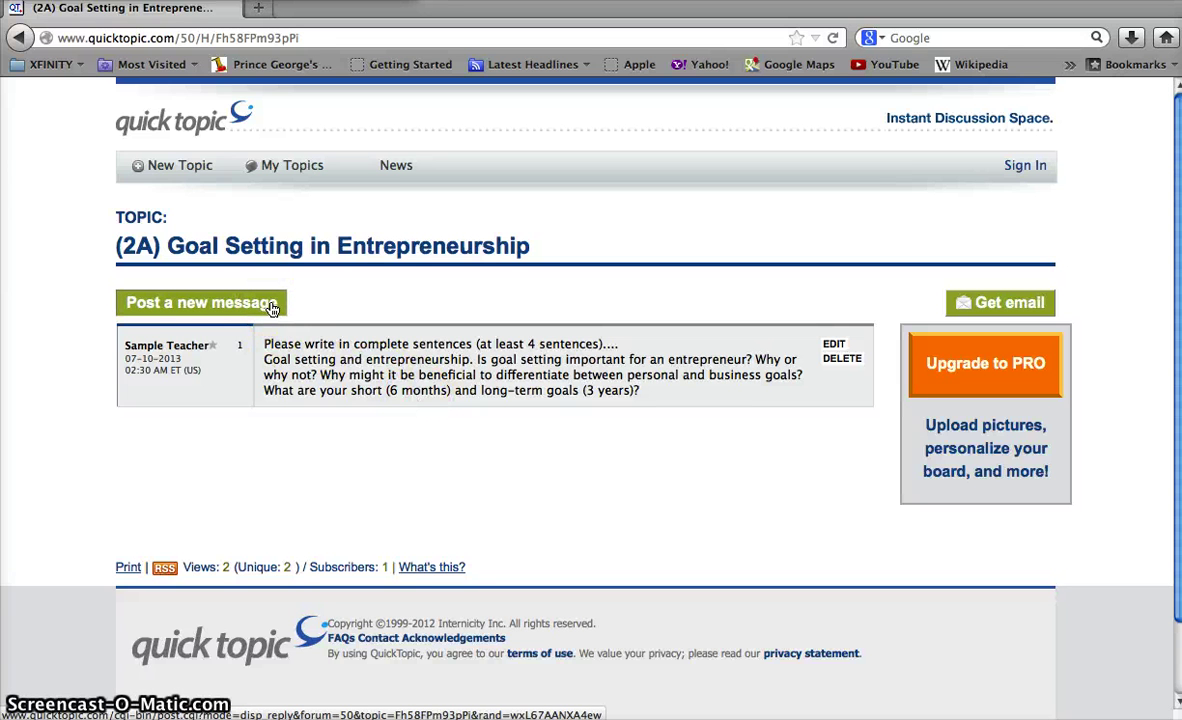
Post a reply under the student's name: "Here's my answer to today's homework. I am glad that we got homework today!".
left_click(271, 306)
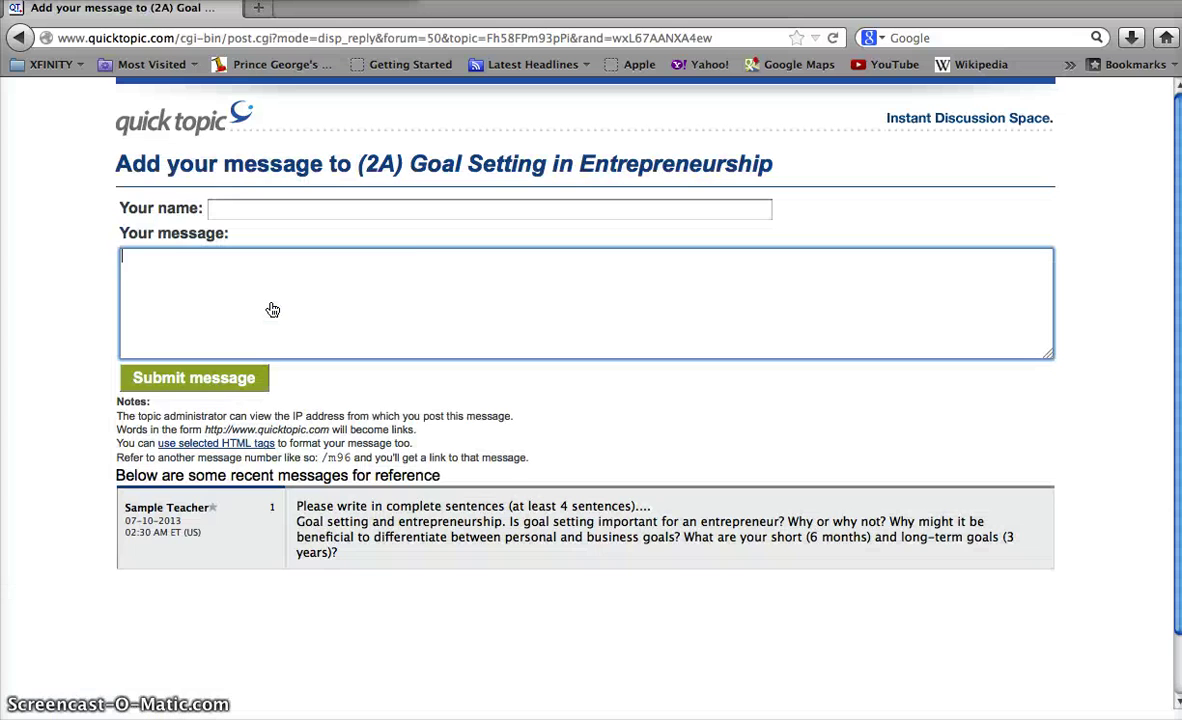
left_click(328, 297)
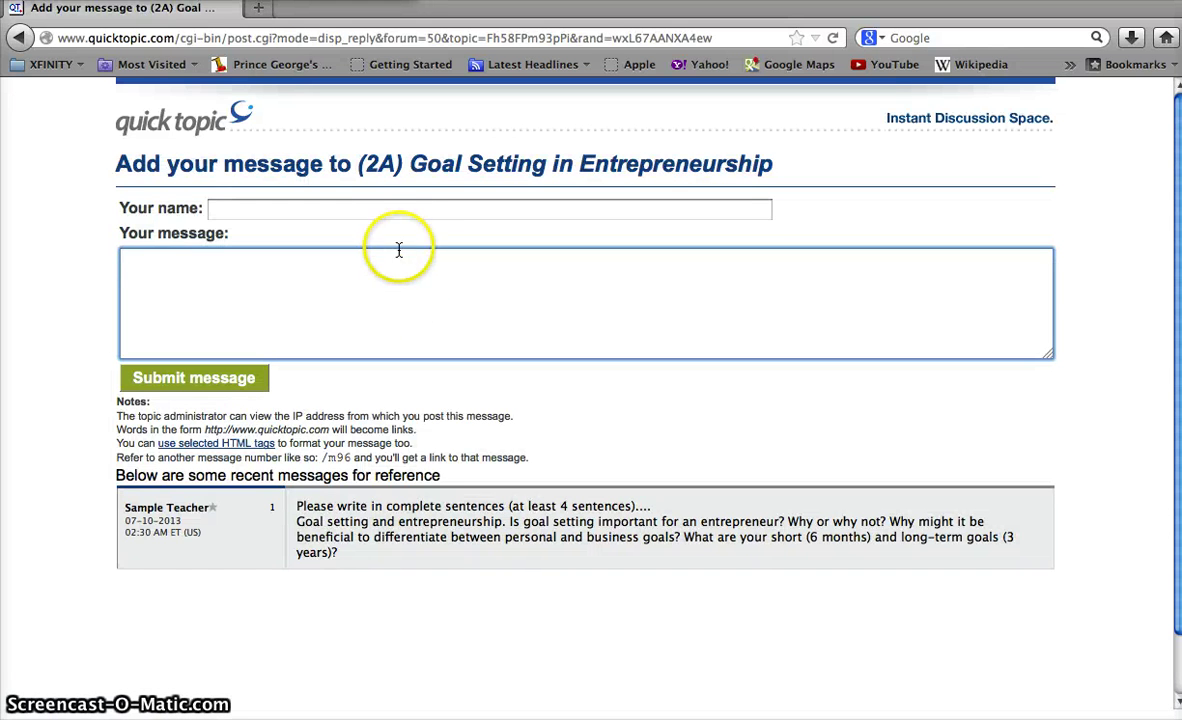
left_click(395, 216)
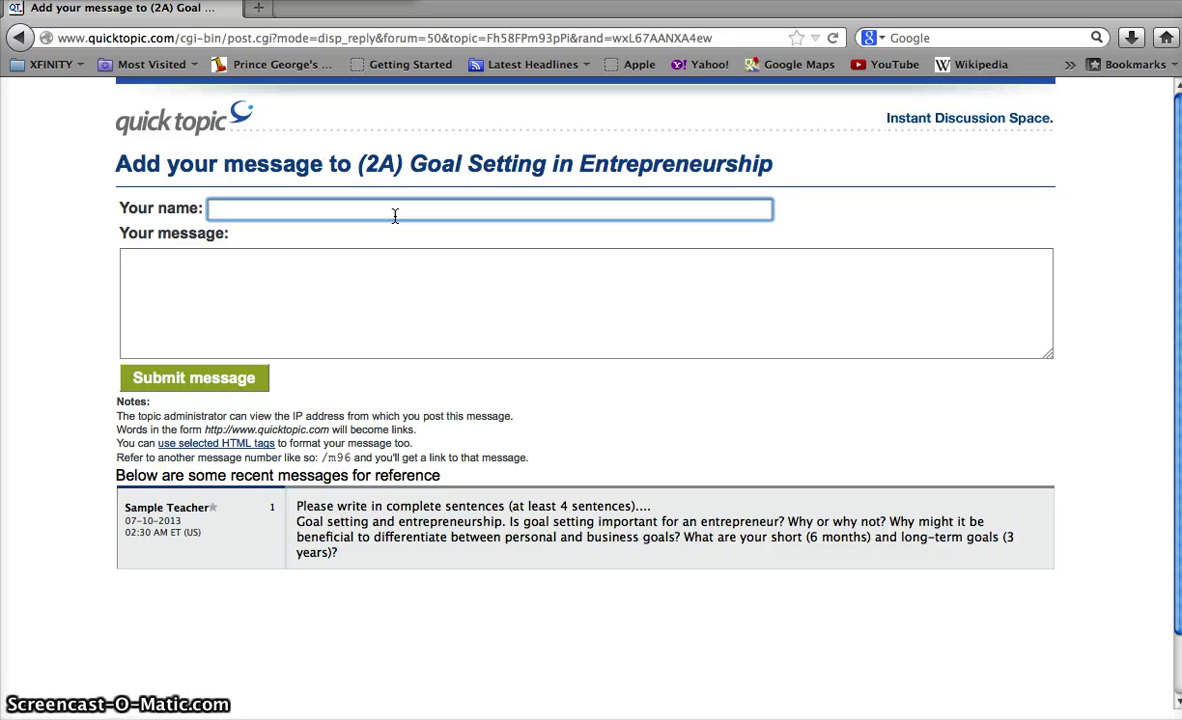
type("Sam")
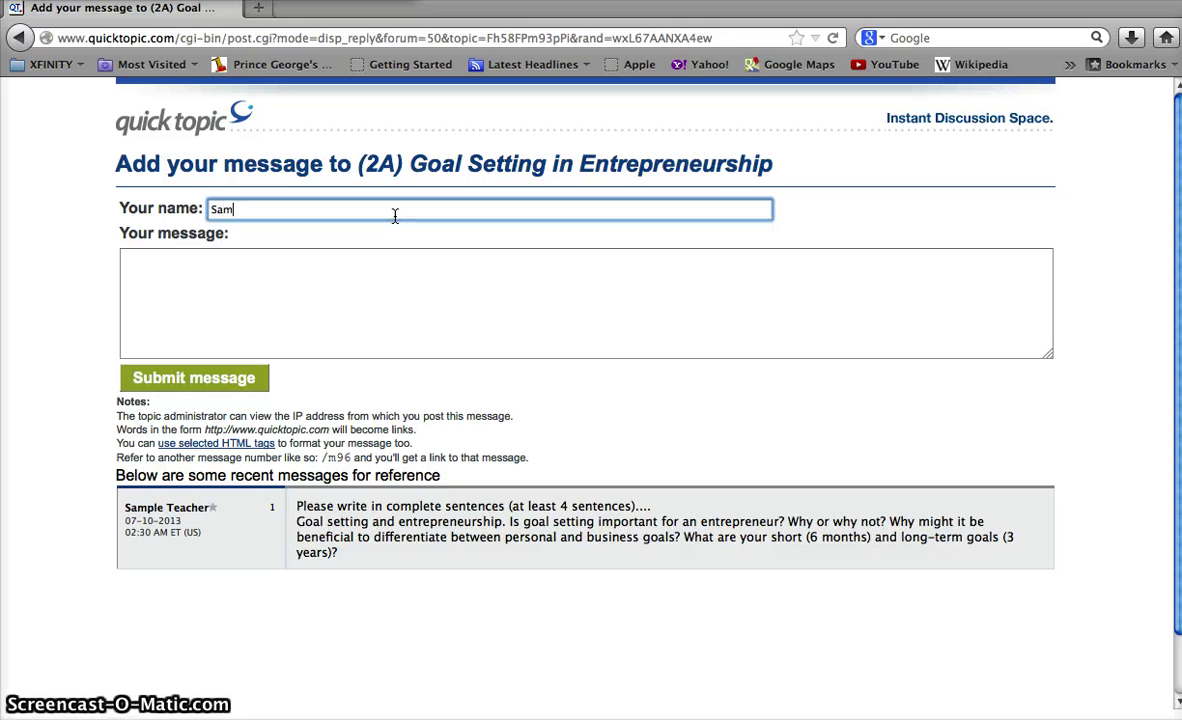
type("ple Student")
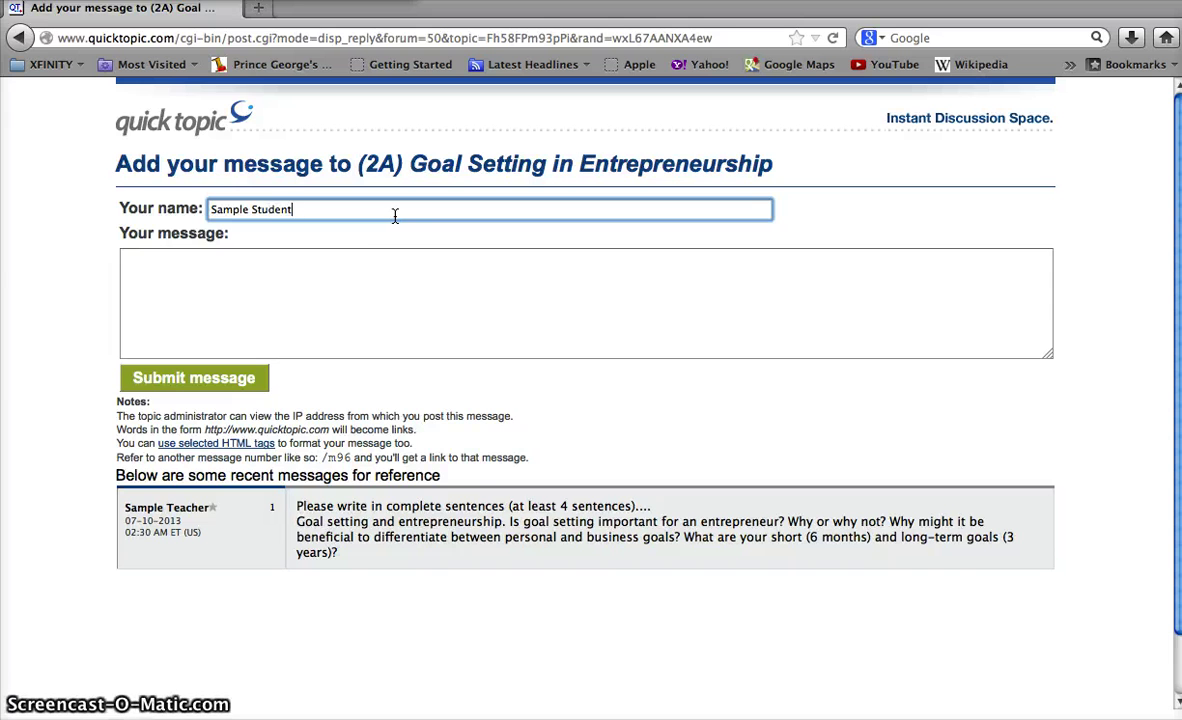
left_click(463, 337)
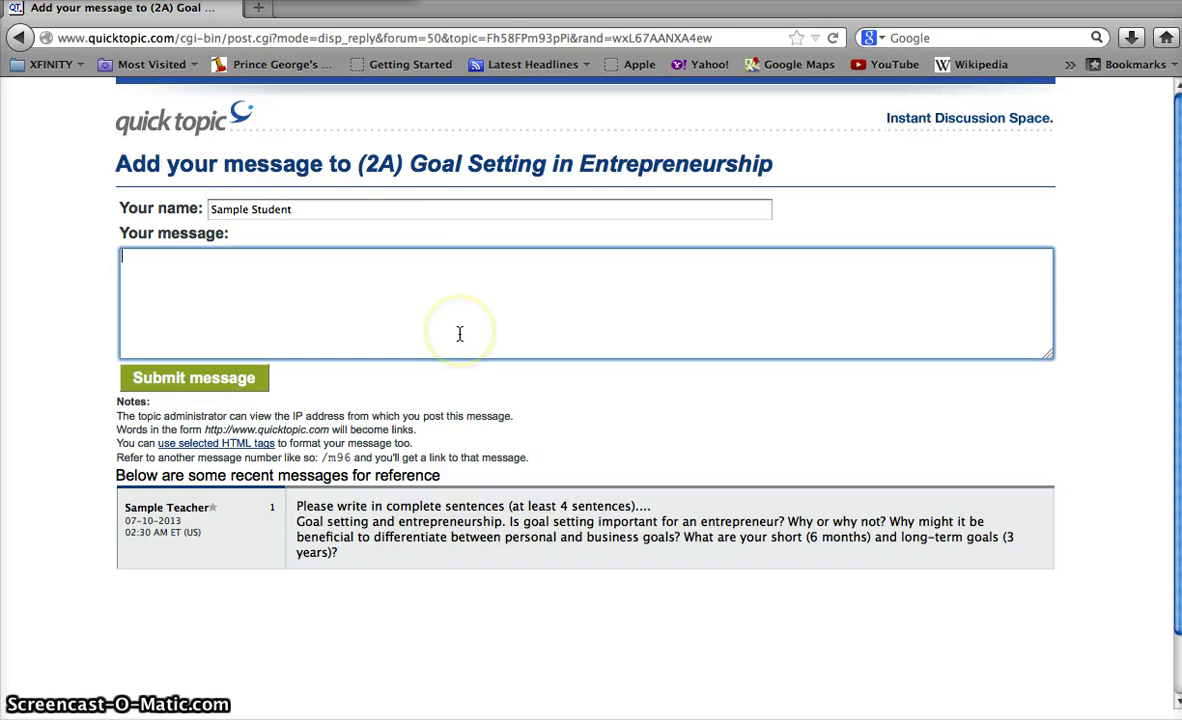
type("Here's my an")
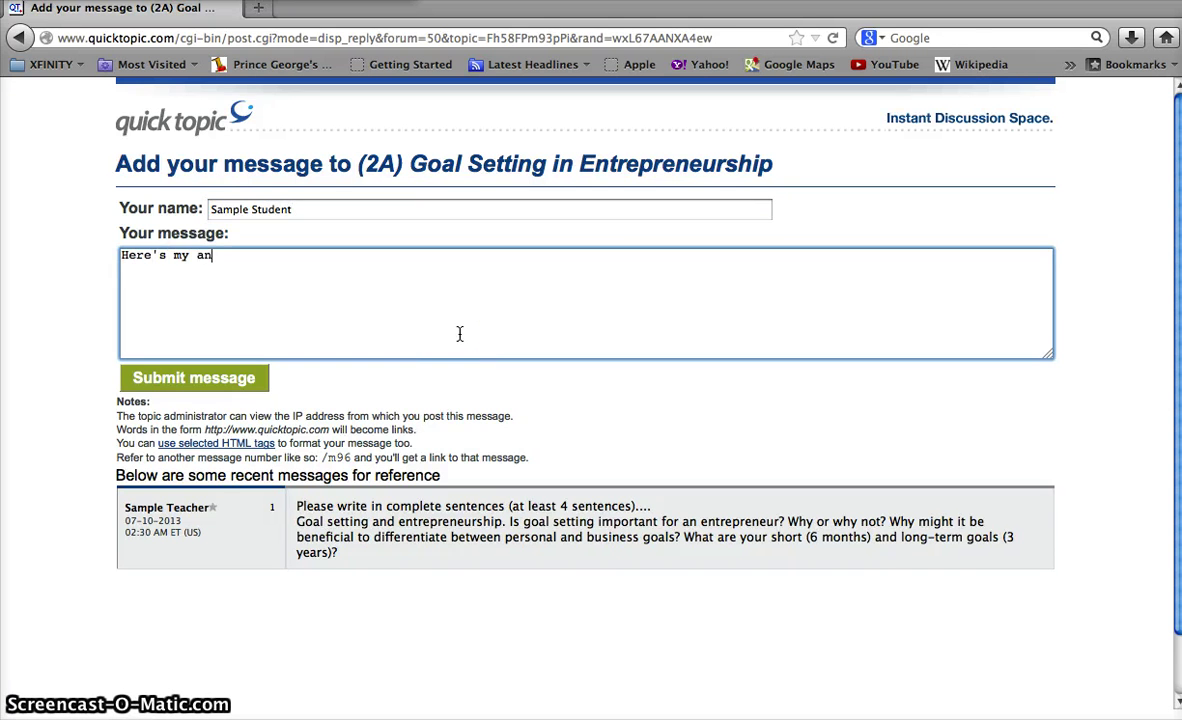
type("swer to tod")
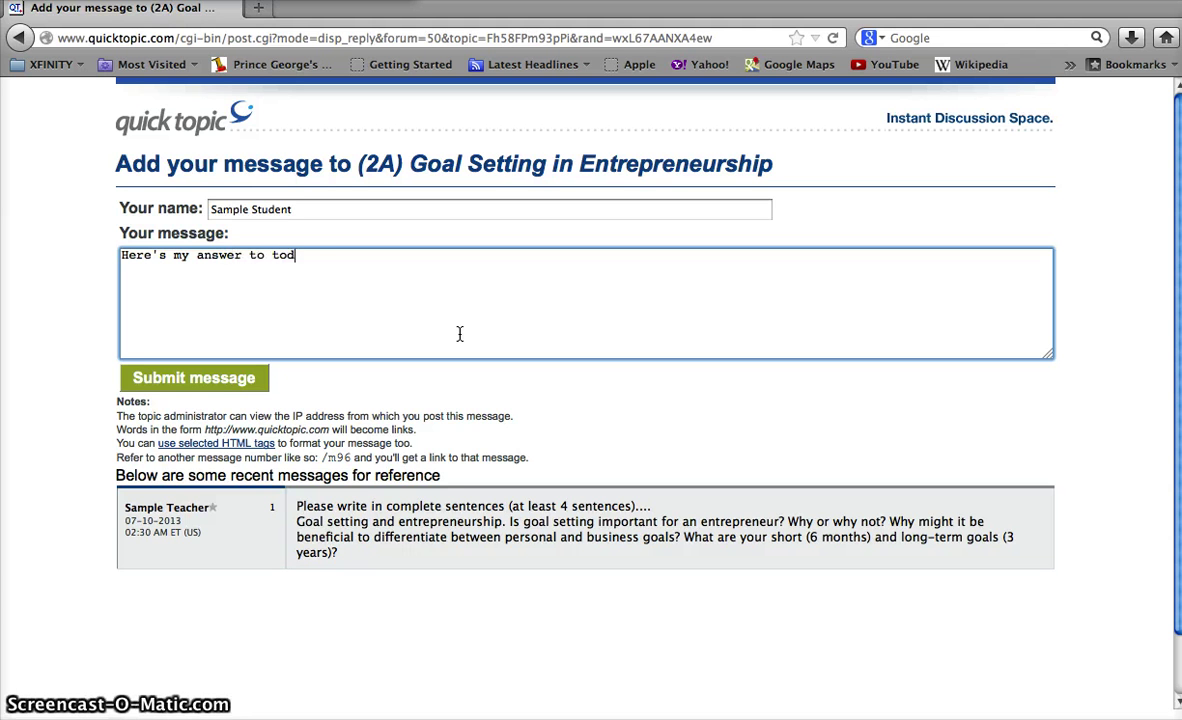
type("ay's homewo")
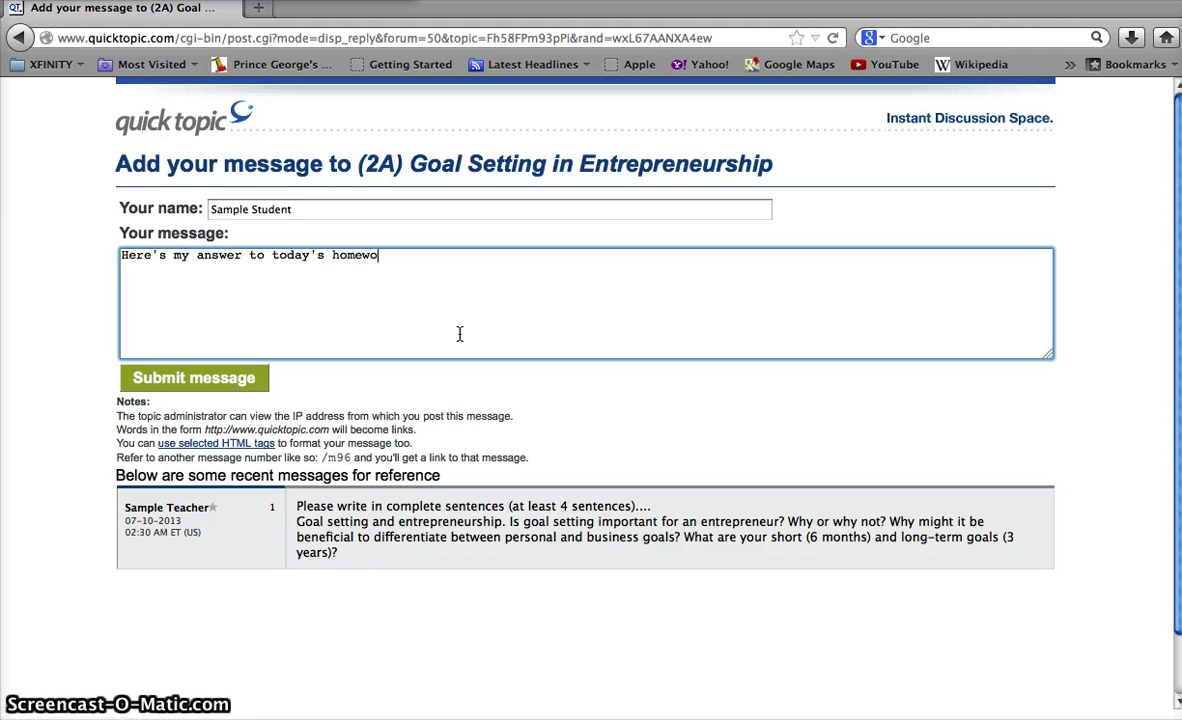
type("rk. I feel")
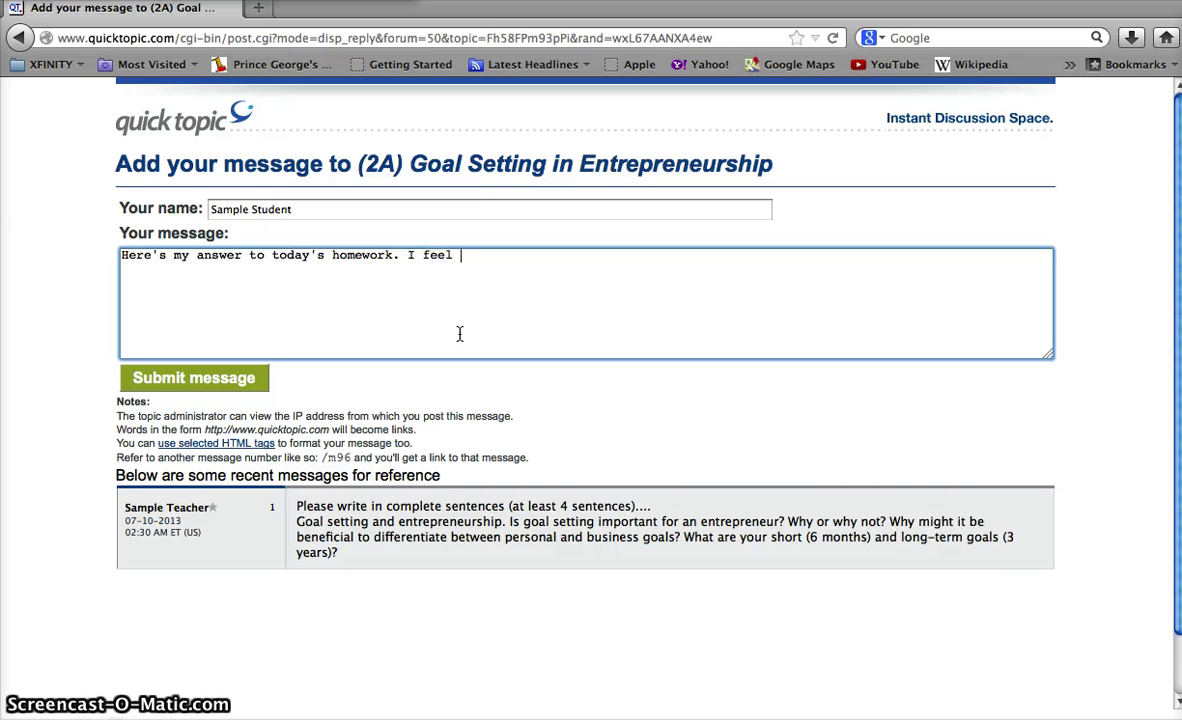
key("BackSpace")
key("BackSpace")
key("BackSpace")
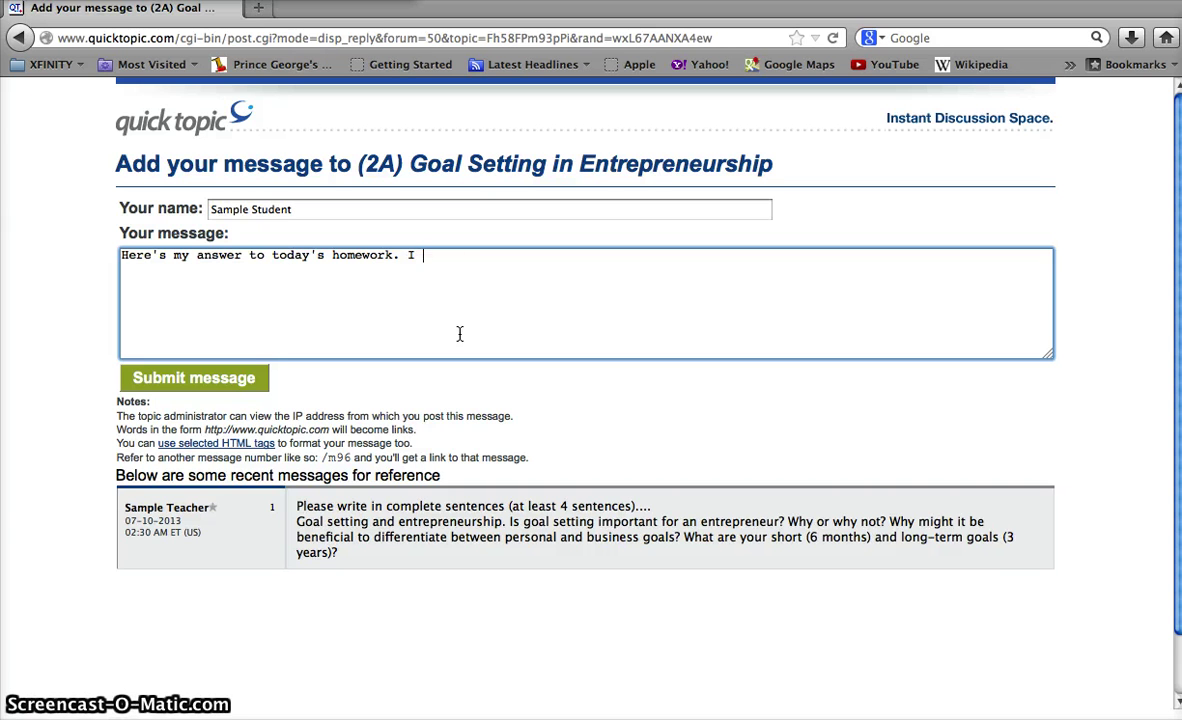
type("am glad tha")
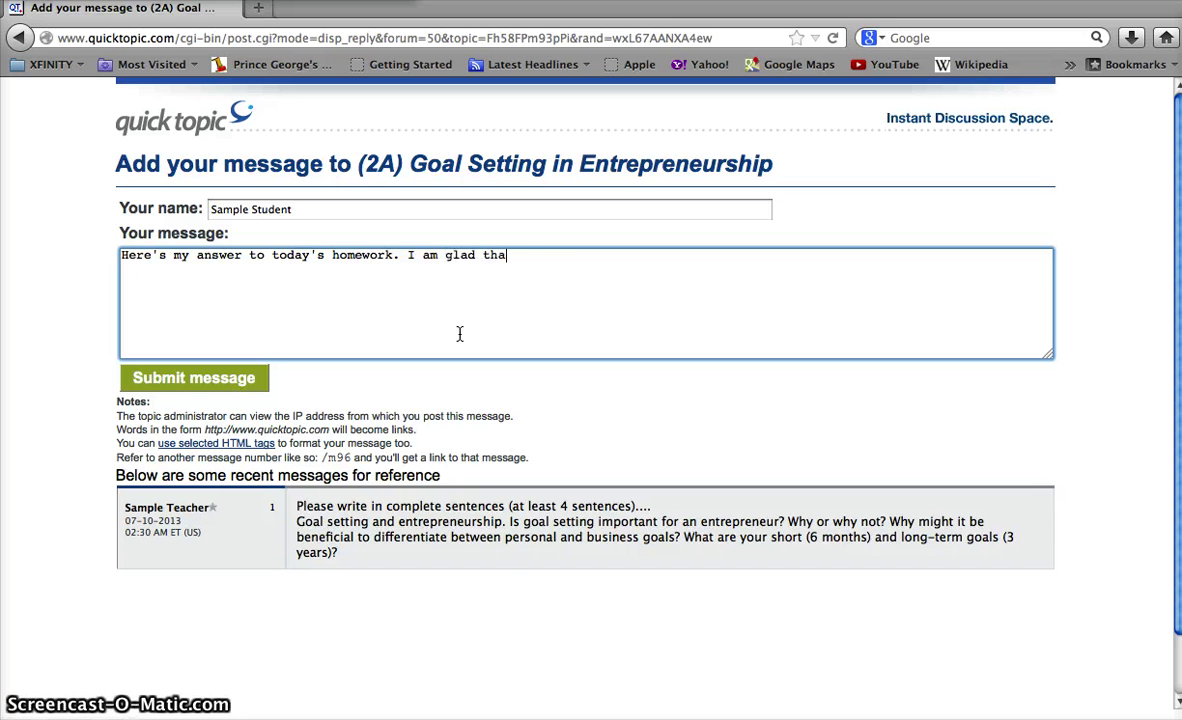
type("t we got hom")
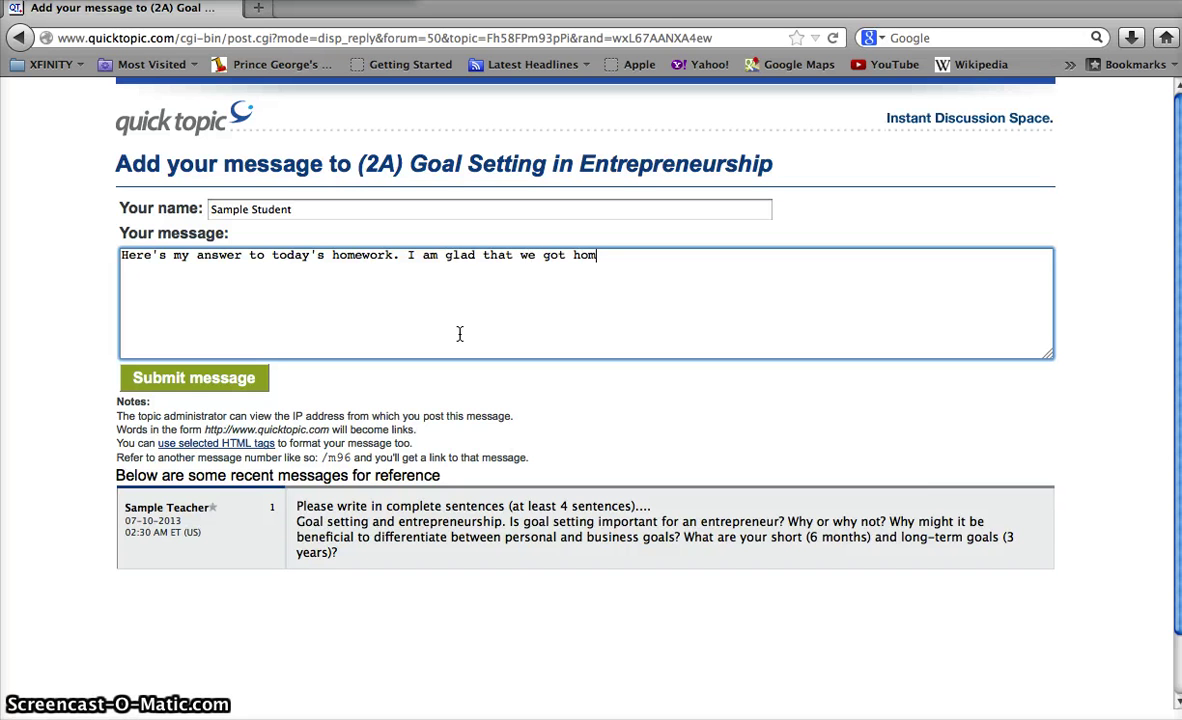
type("ework")
type(" today!")
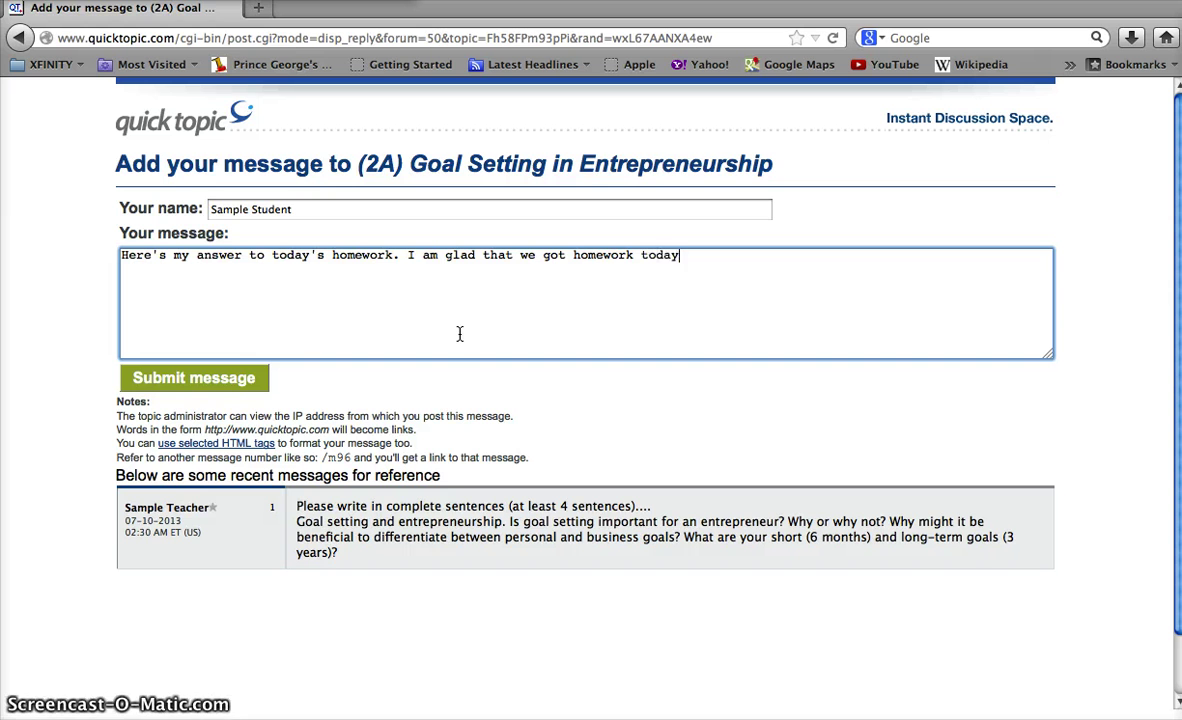
left_click(212, 380)
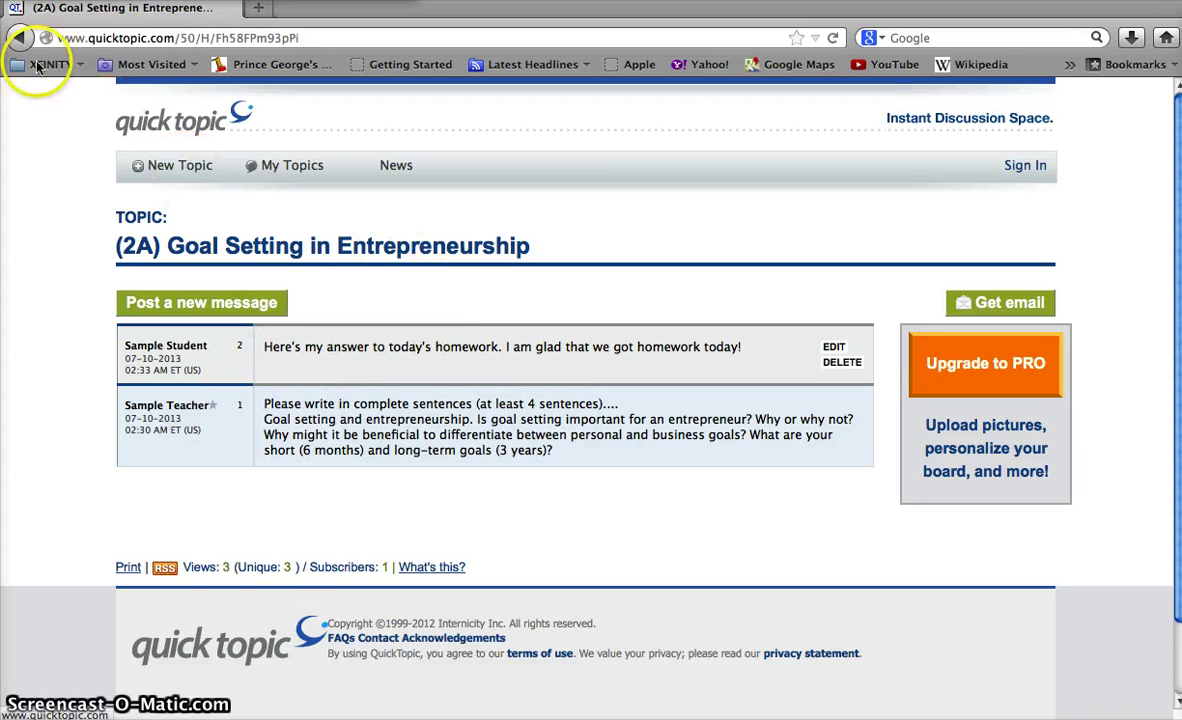
Open the teacher's notification e-mail about the student's reply and follow its link to the board.
left_click(12, 28)
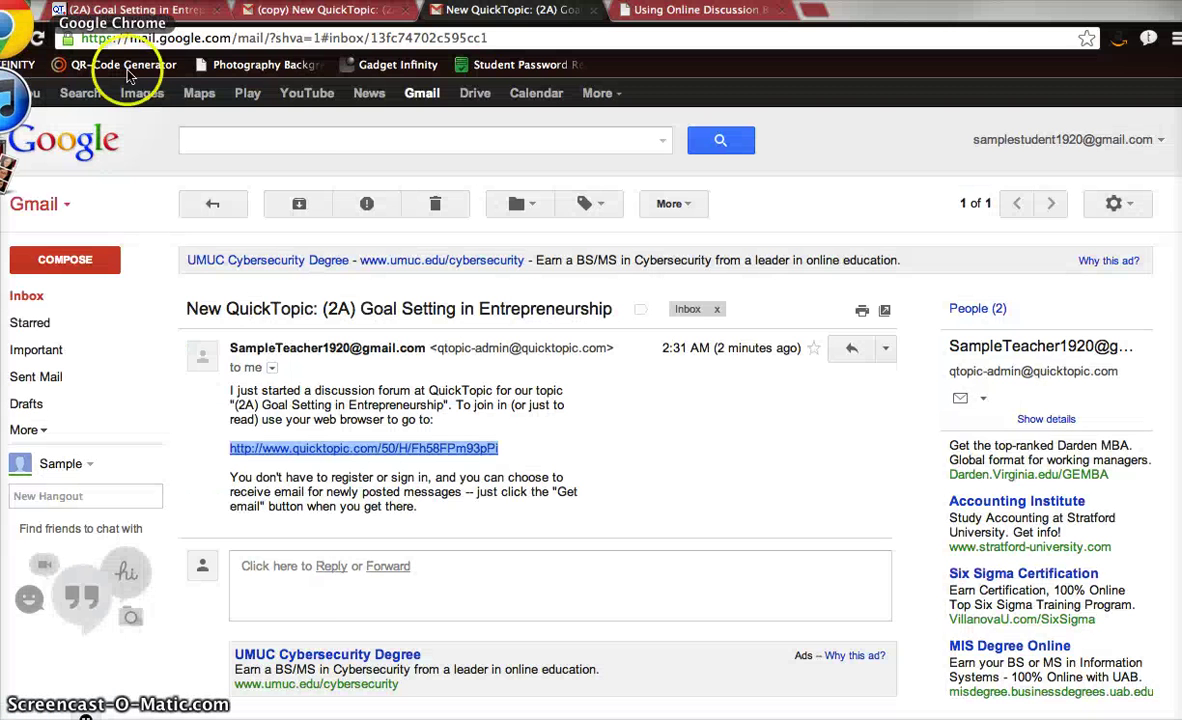
left_click(322, 12)
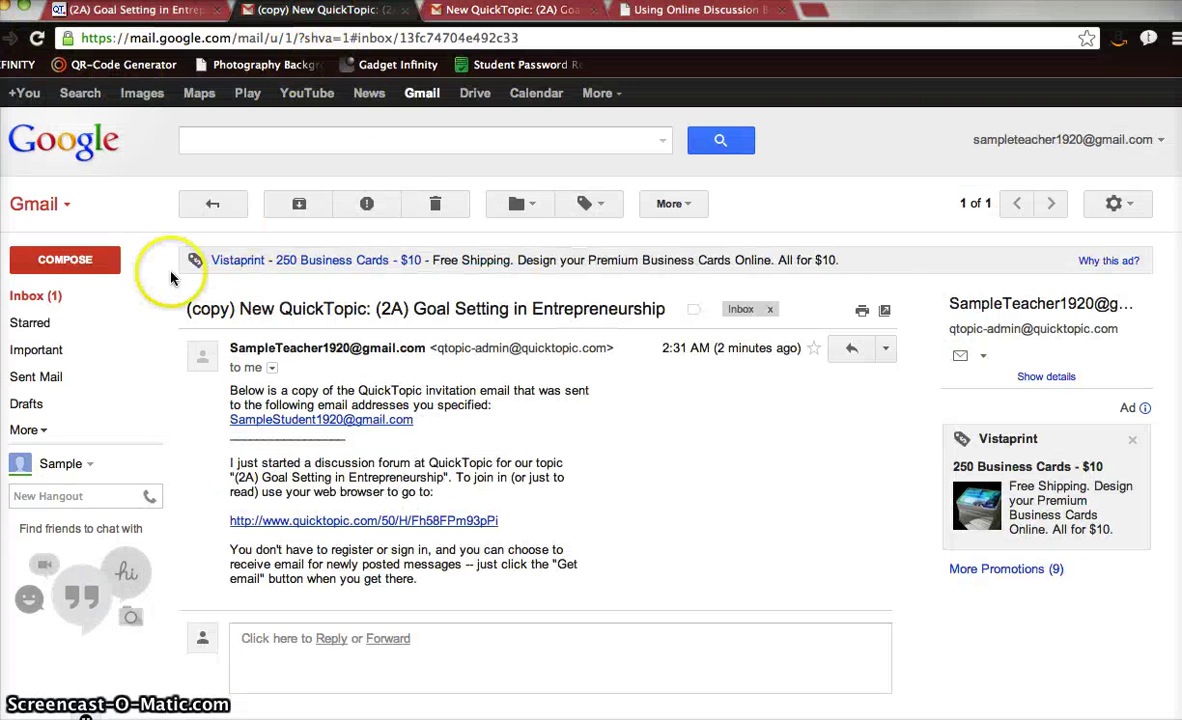
left_click(79, 298)
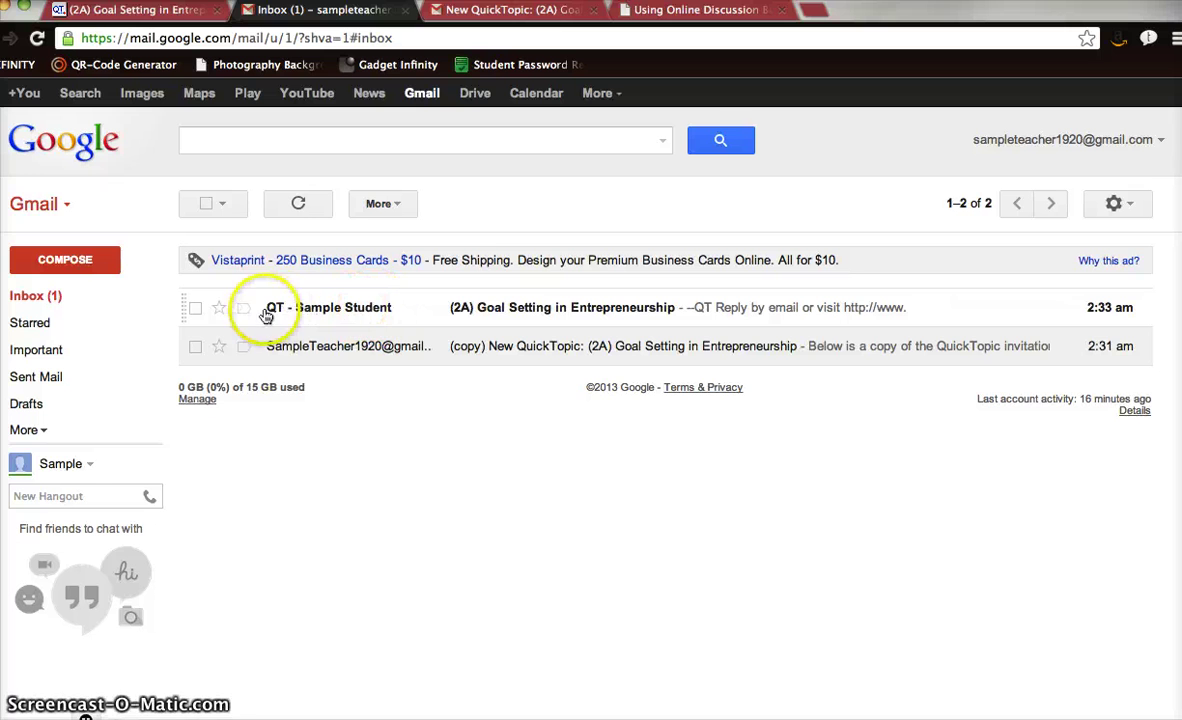
left_click(345, 310)
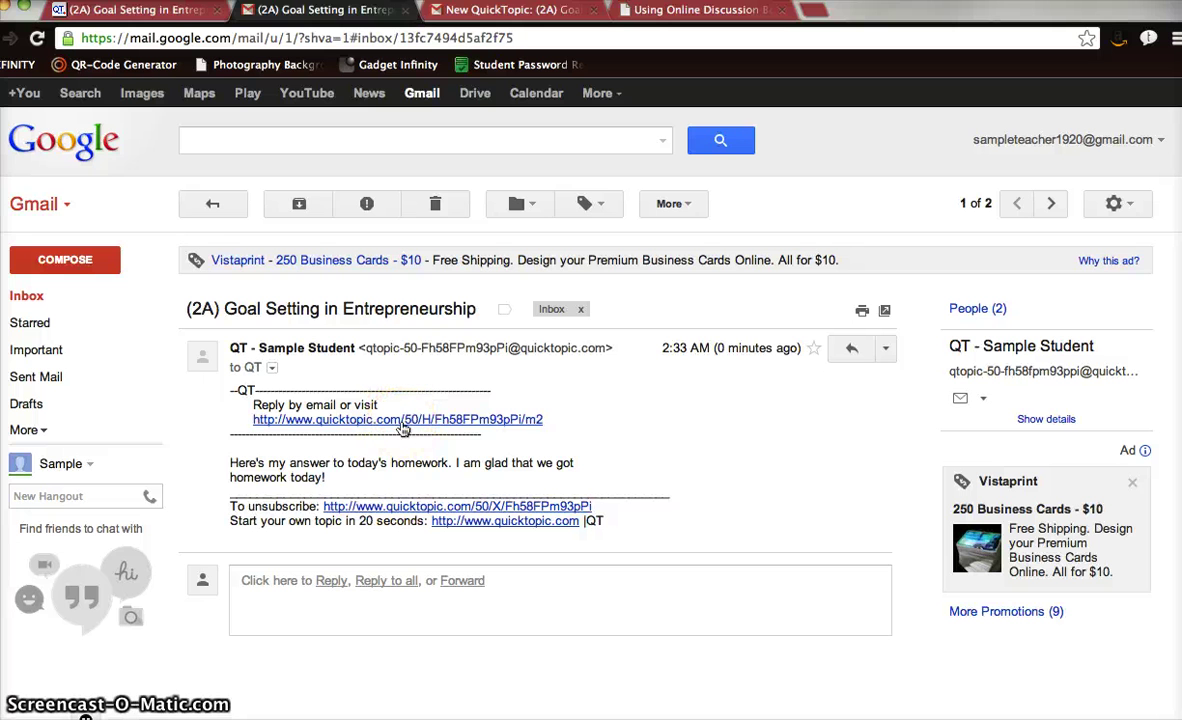
left_click(200, 12)
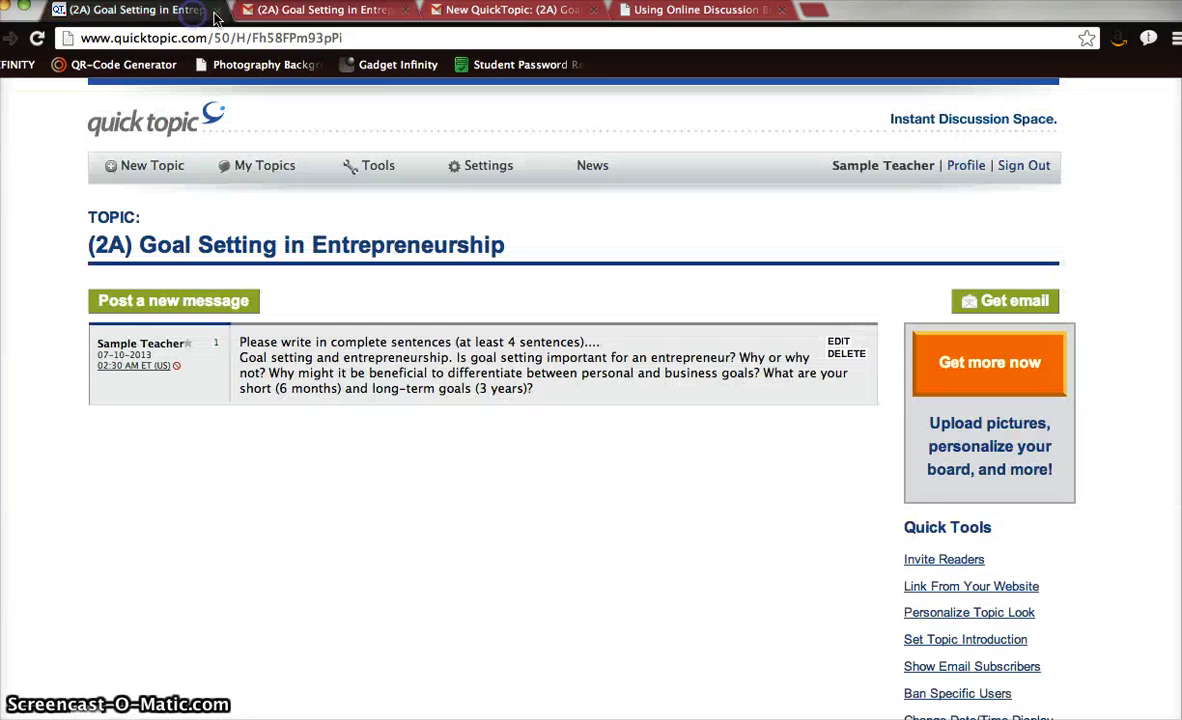
left_click(215, 11)
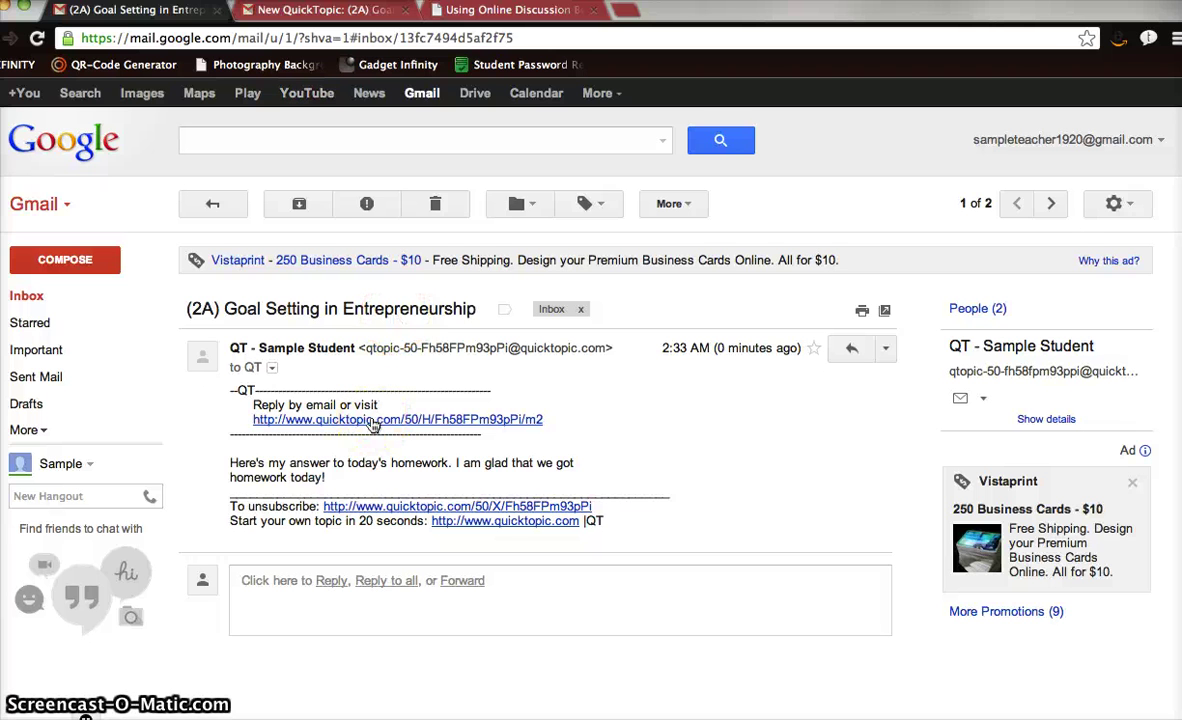
left_click(373, 421)
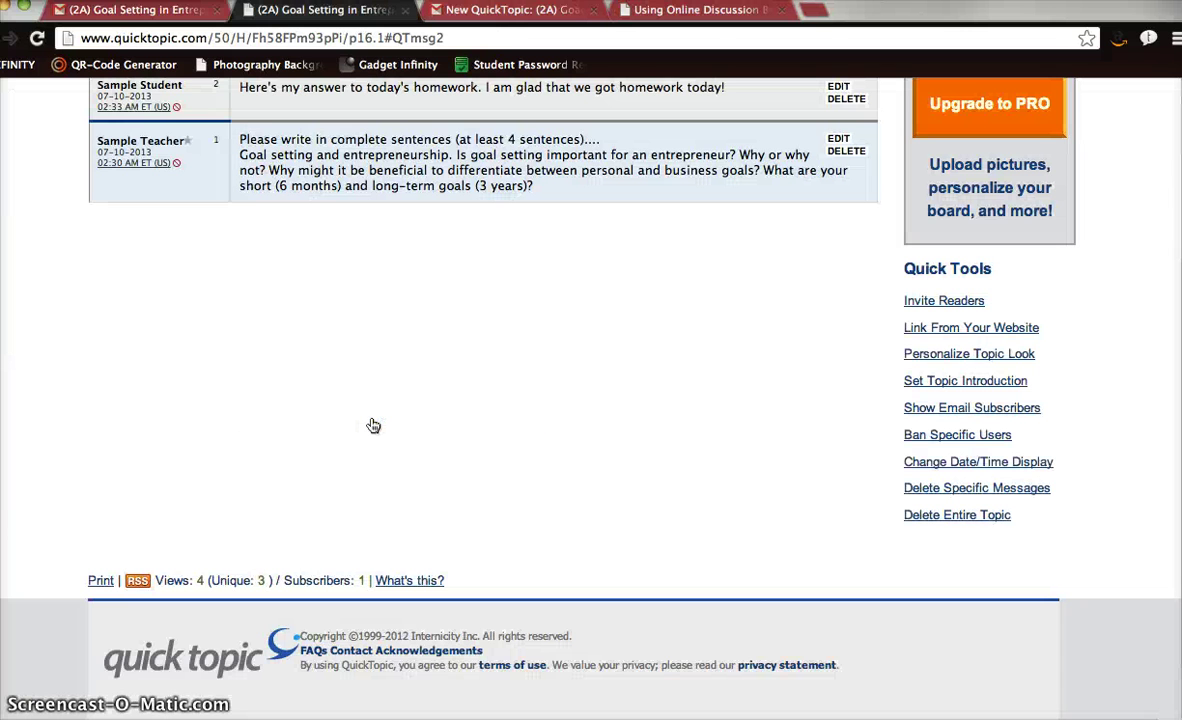
View the reply on the board, return to the student's inbox, then bring up the discussion-boards article.
left_click(416, 403)
scroll(416, 403, "up", 4)
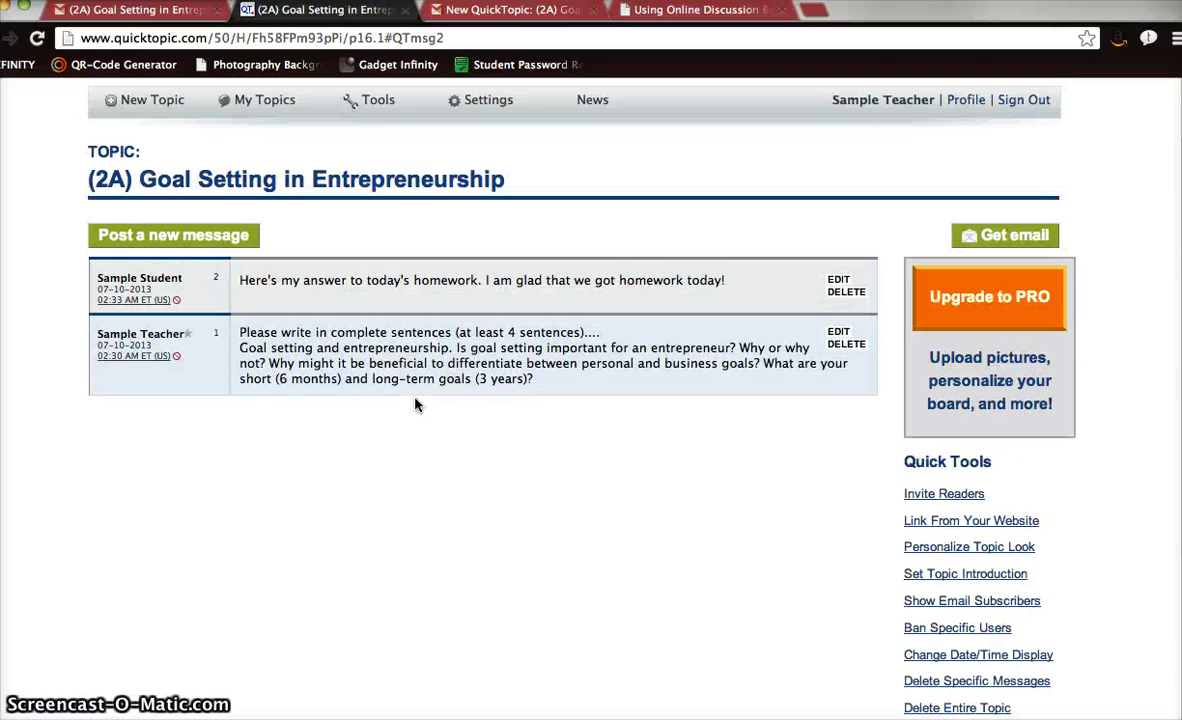
left_click(519, 16)
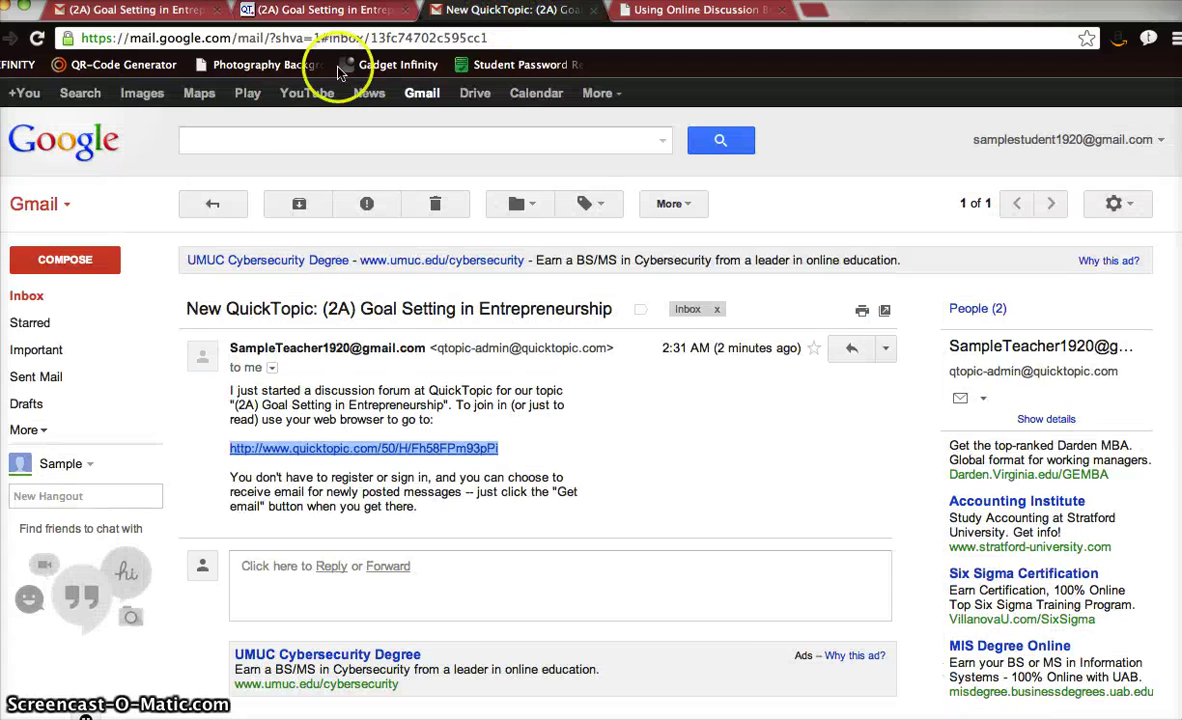
left_click(45, 298)
left_click(650, 11)
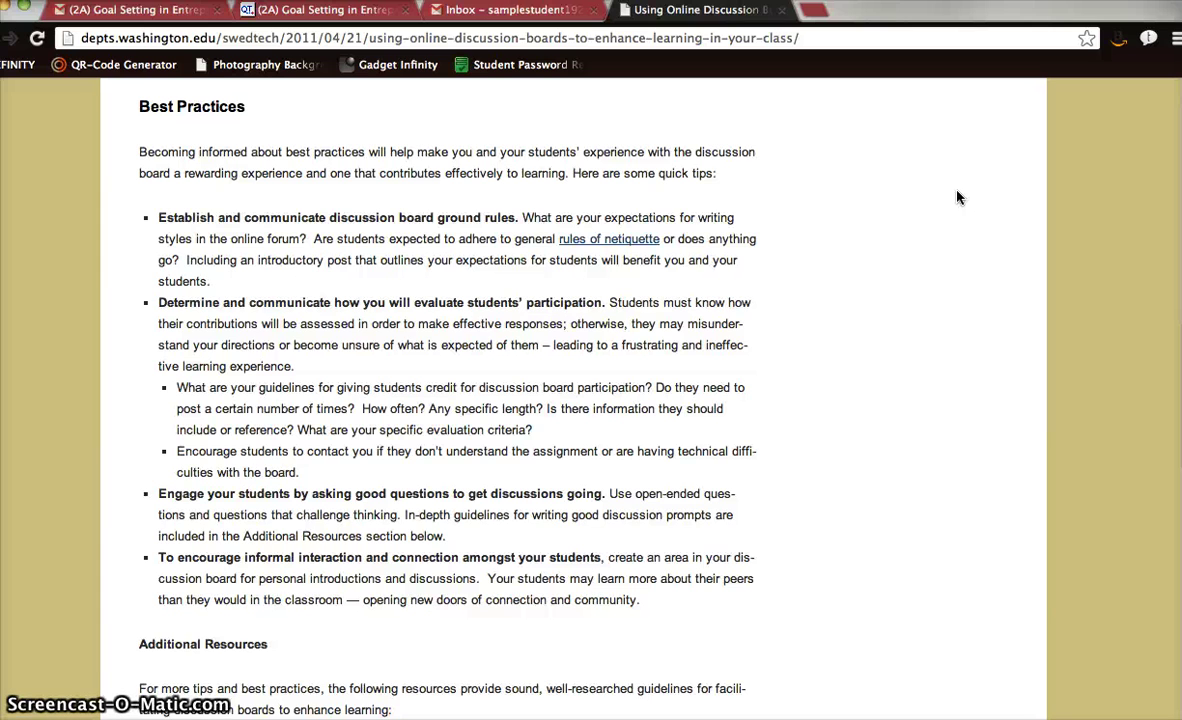
scroll(957, 197, "up", 10)
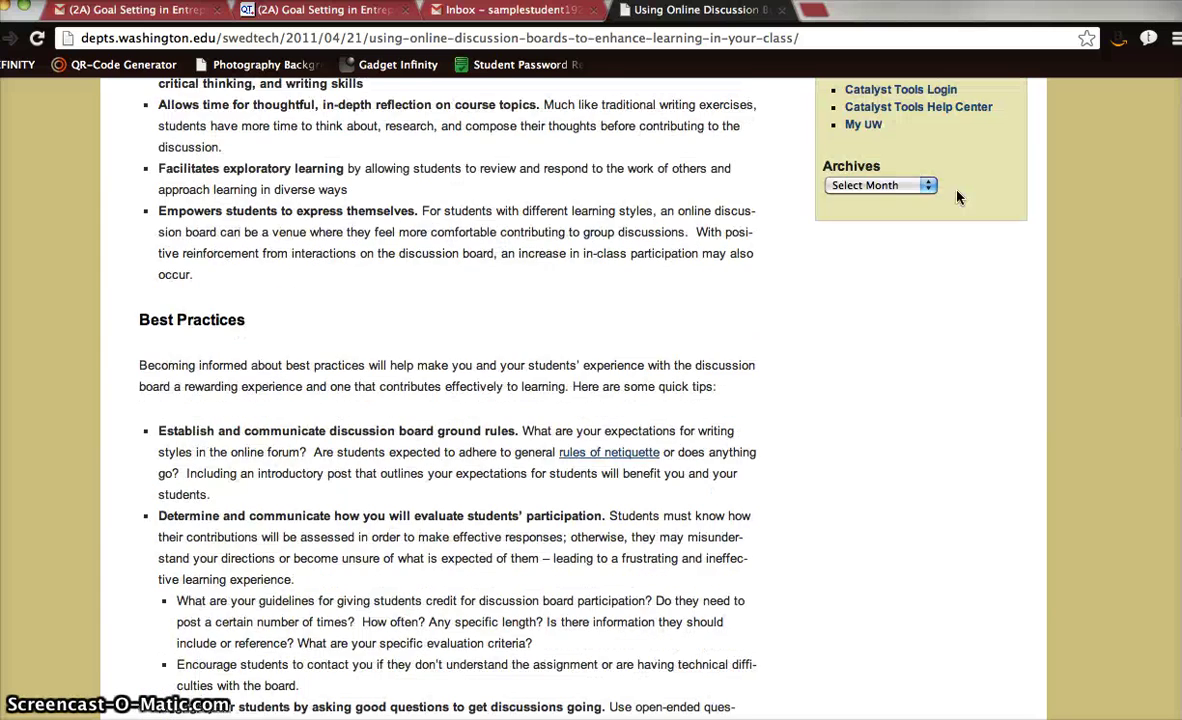
scroll(957, 197, "up", 1)
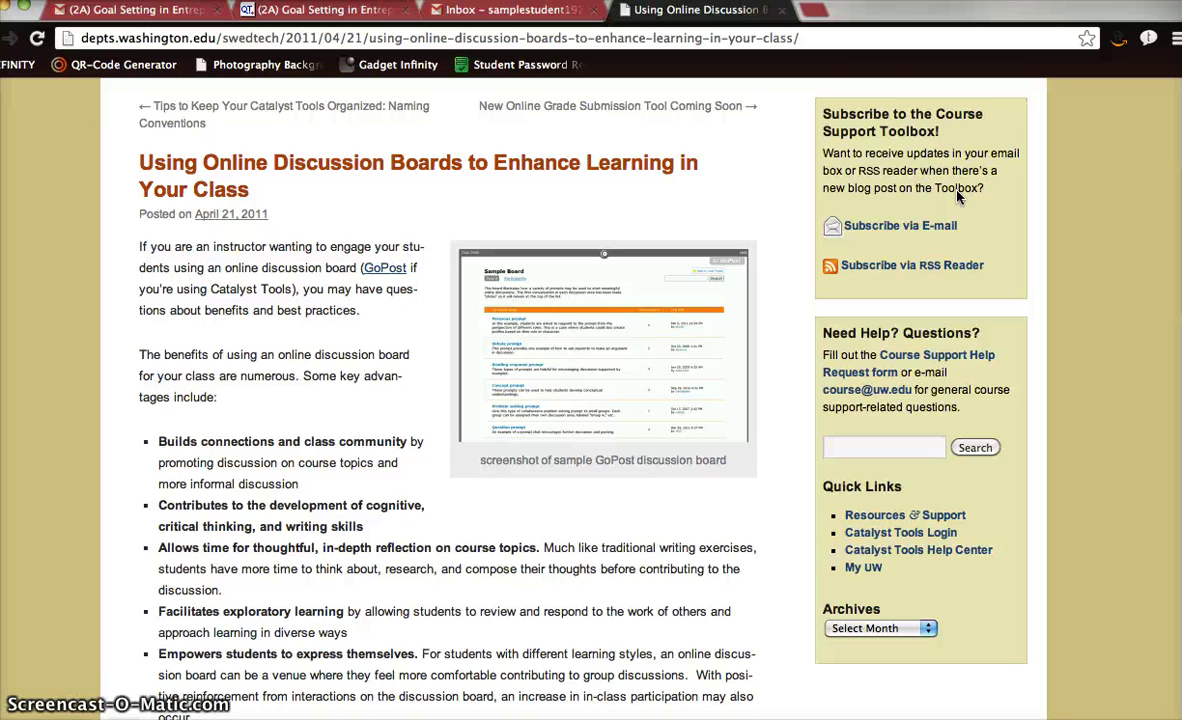
scroll(957, 197, "down", 10)
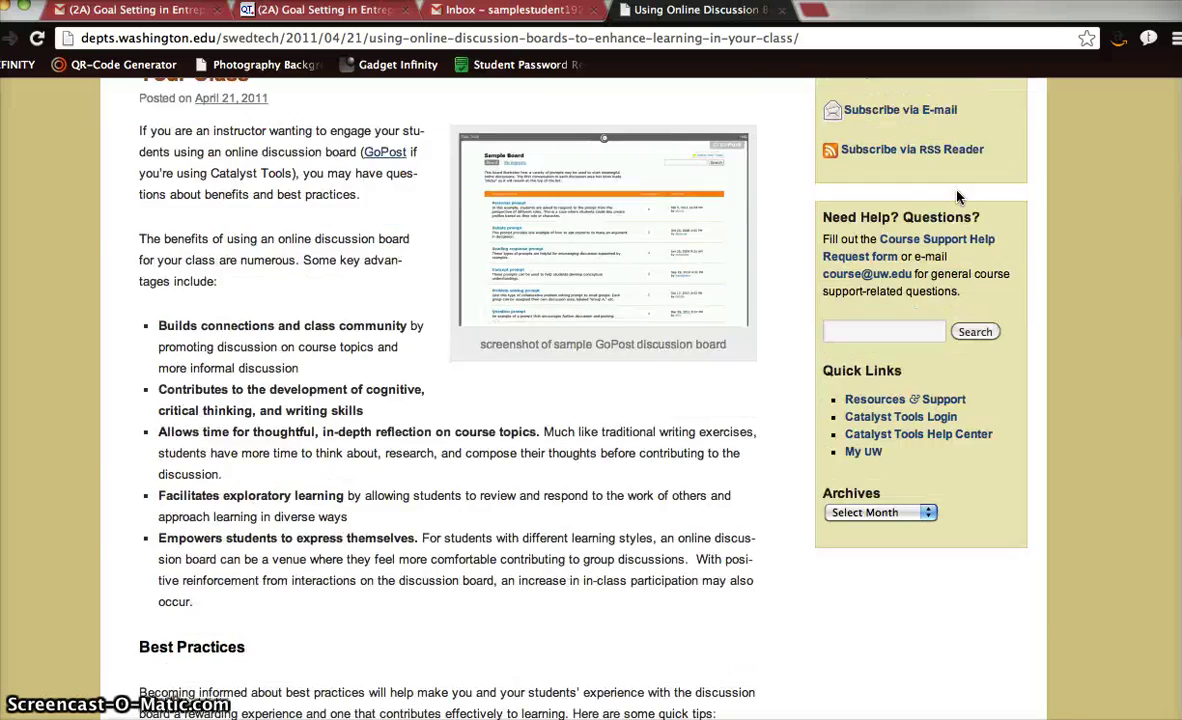
scroll(957, 197, "down", 2)
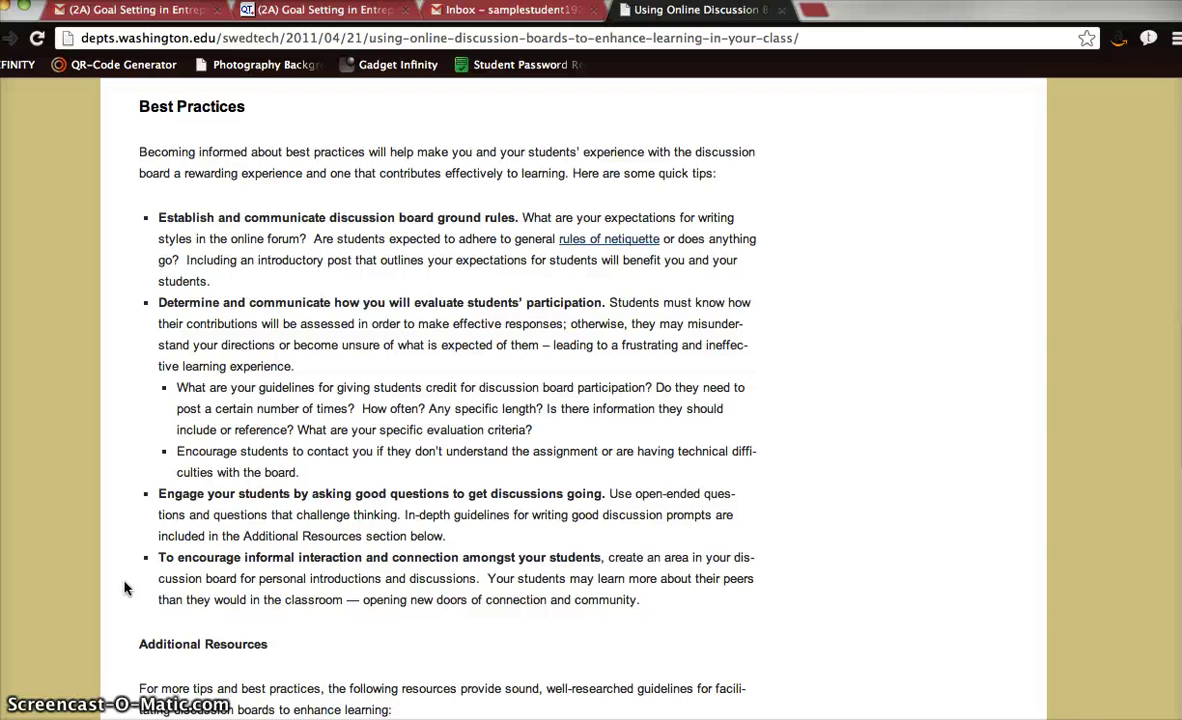
left_click(557, 490)
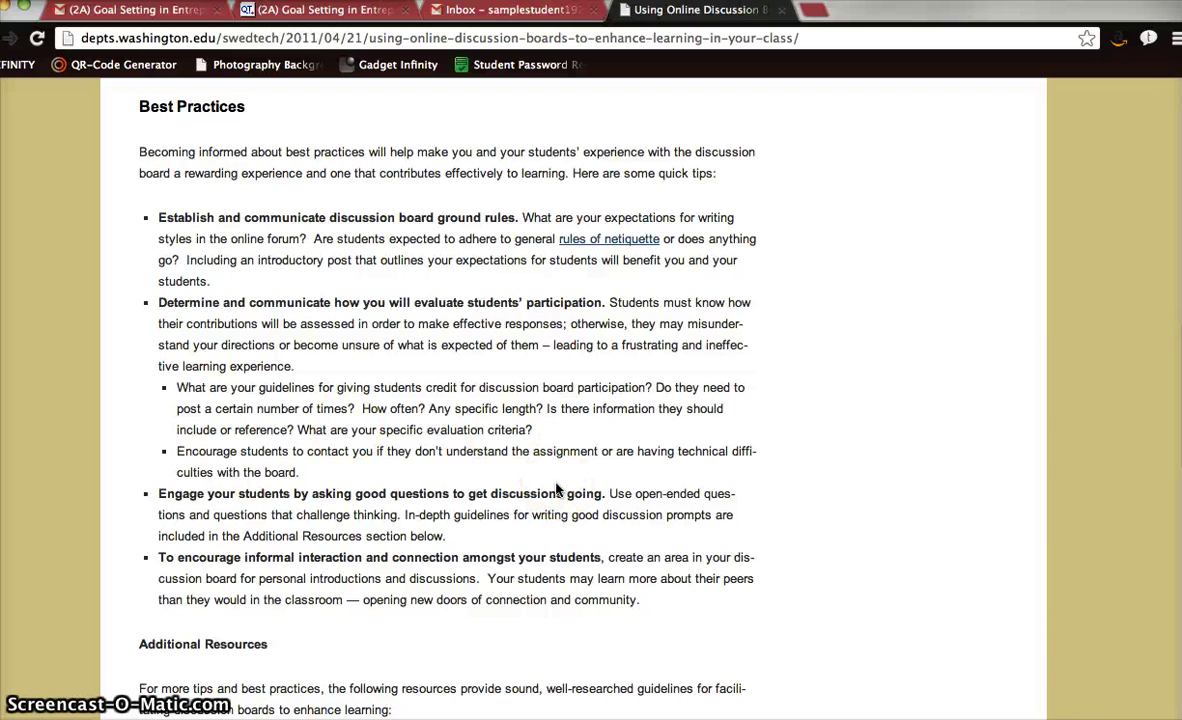